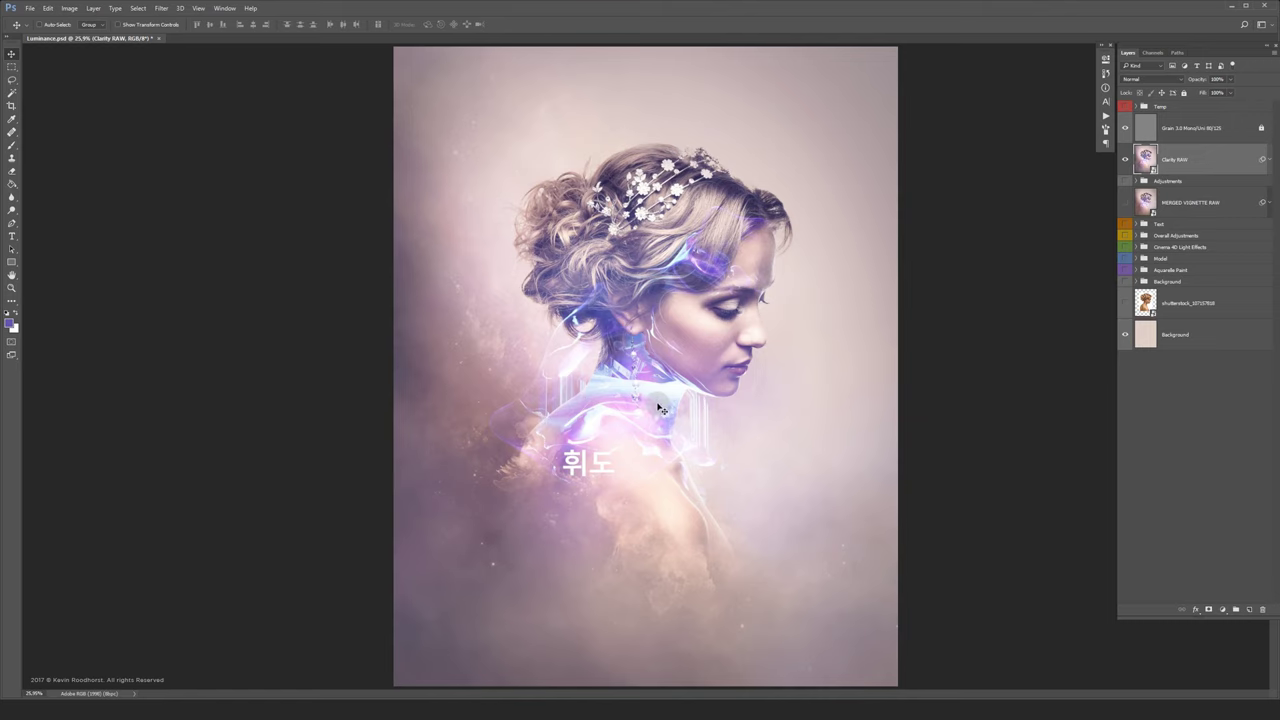
Hide Clarity RAW and show only the original shutterstock portrait, selecting the Background layer.
left_click_drag(657, 402, 691, 429)
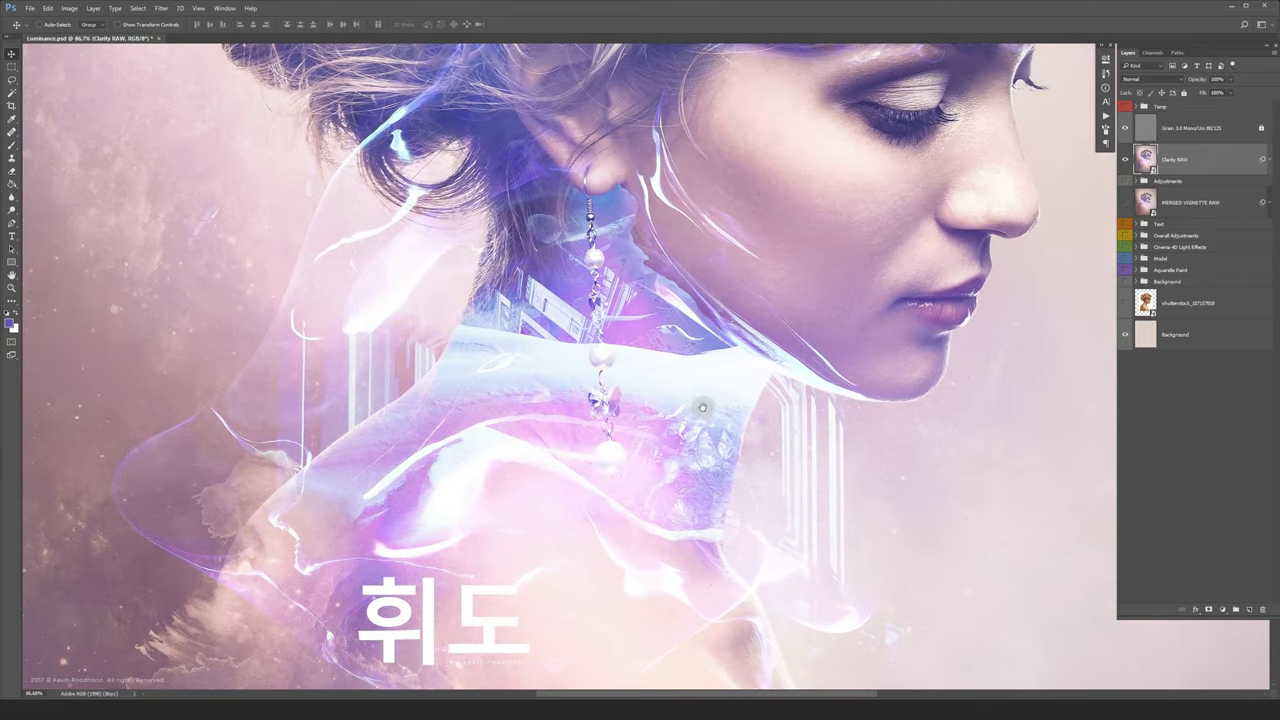
left_click_drag(851, 218, 691, 451)
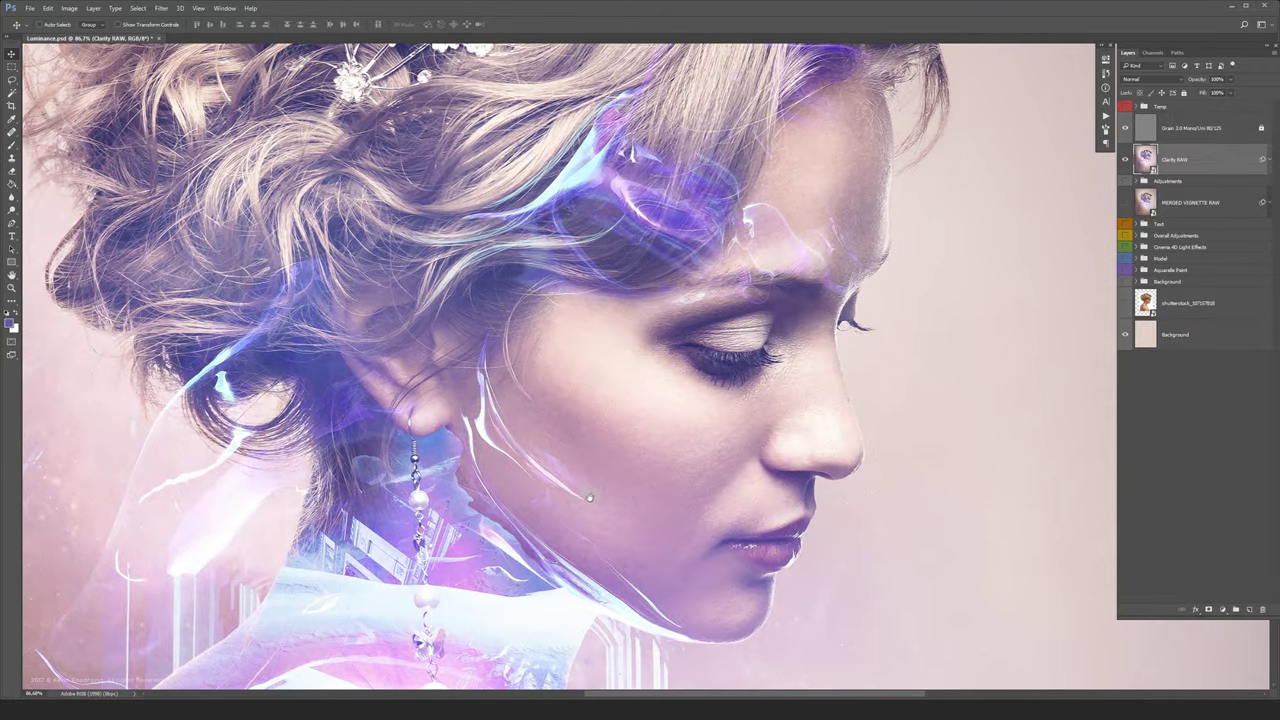
left_click_drag(558, 539, 706, 213)
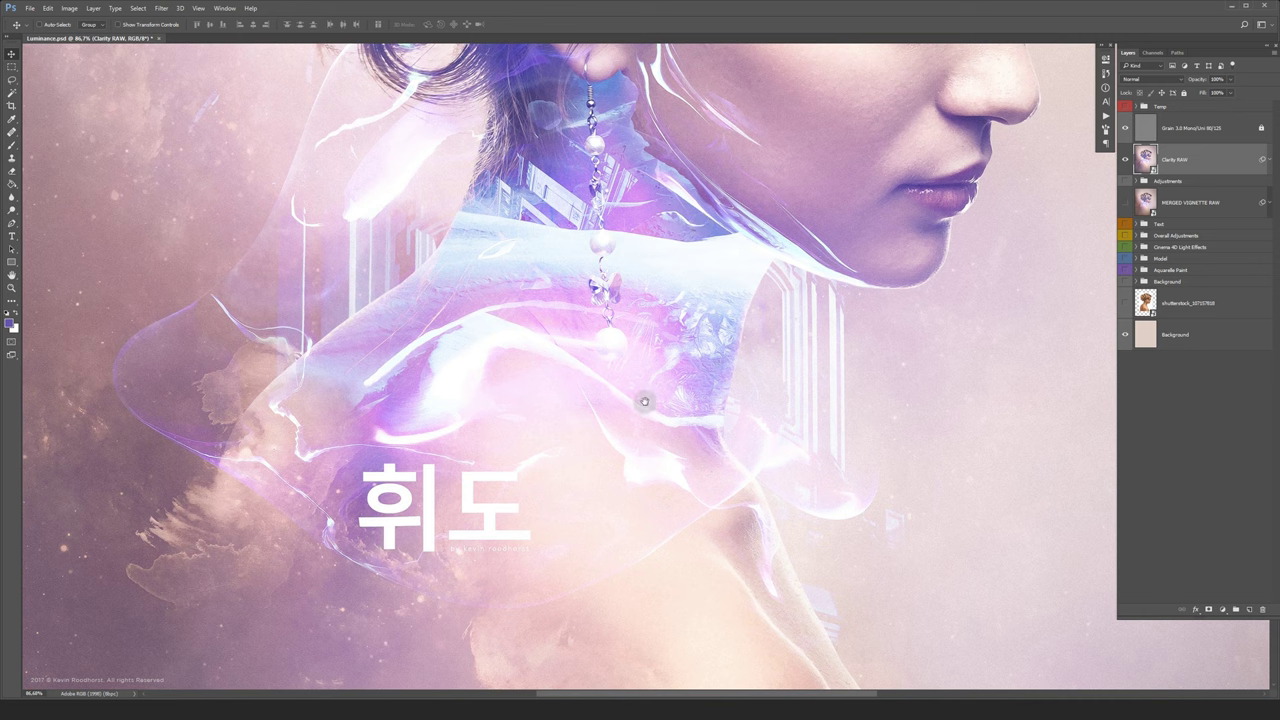
left_click_drag(600, 512, 646, 166)
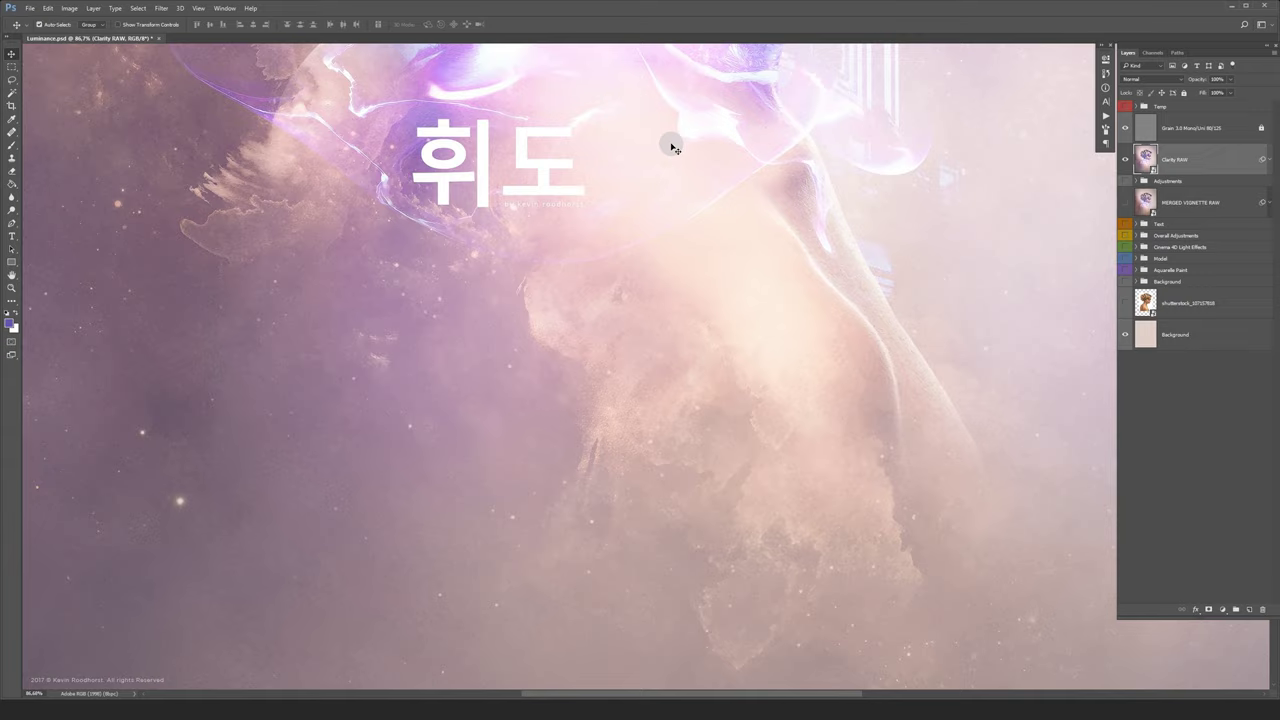
key("ctrl+0")
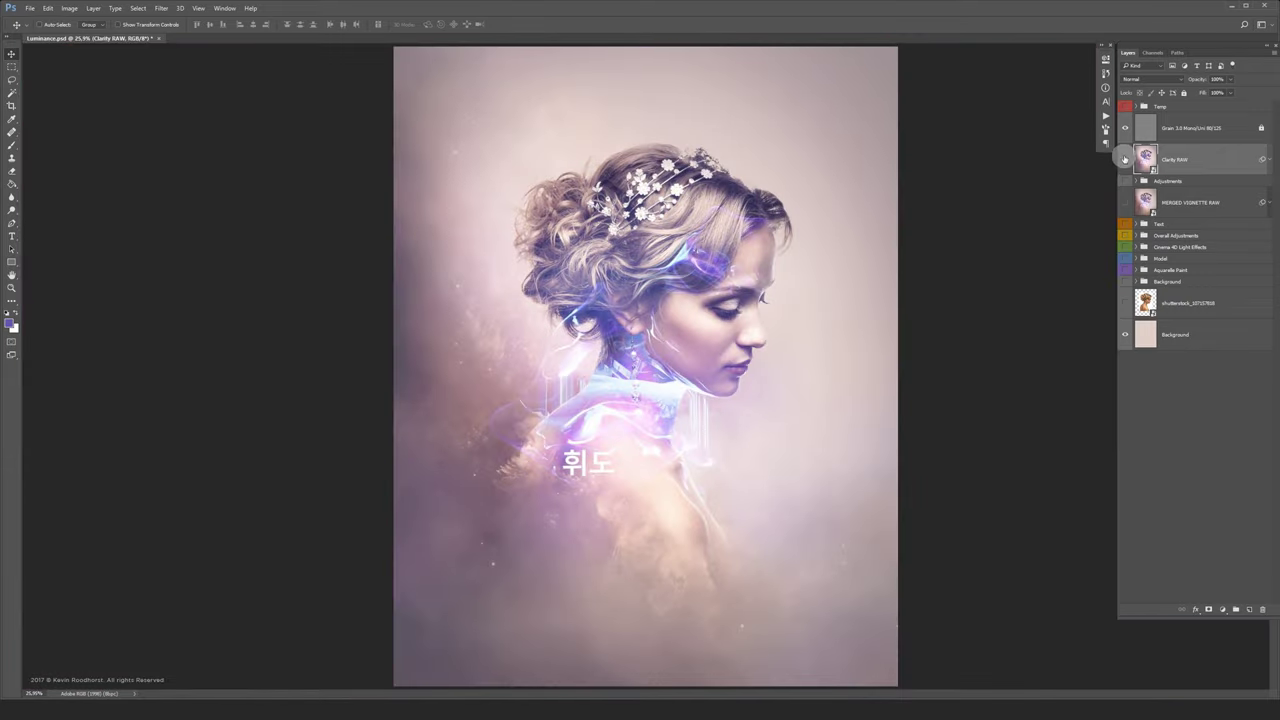
left_click(1124, 160)
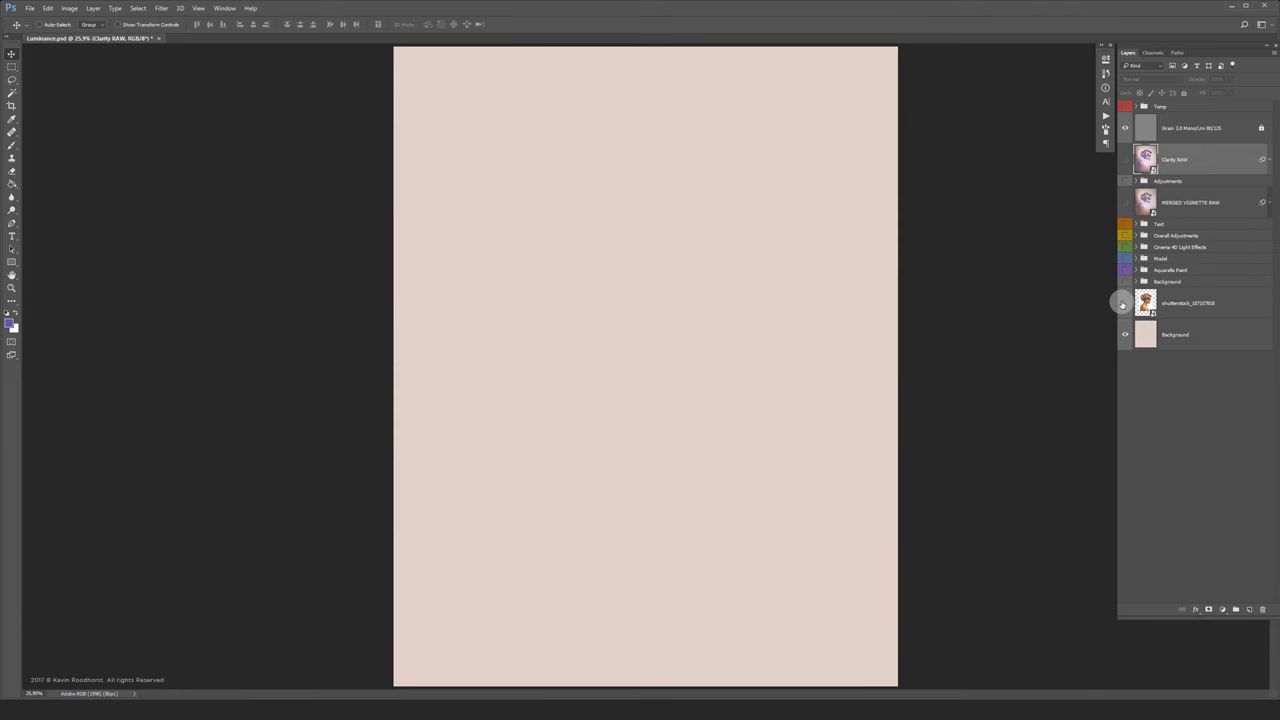
left_click(1124, 303)
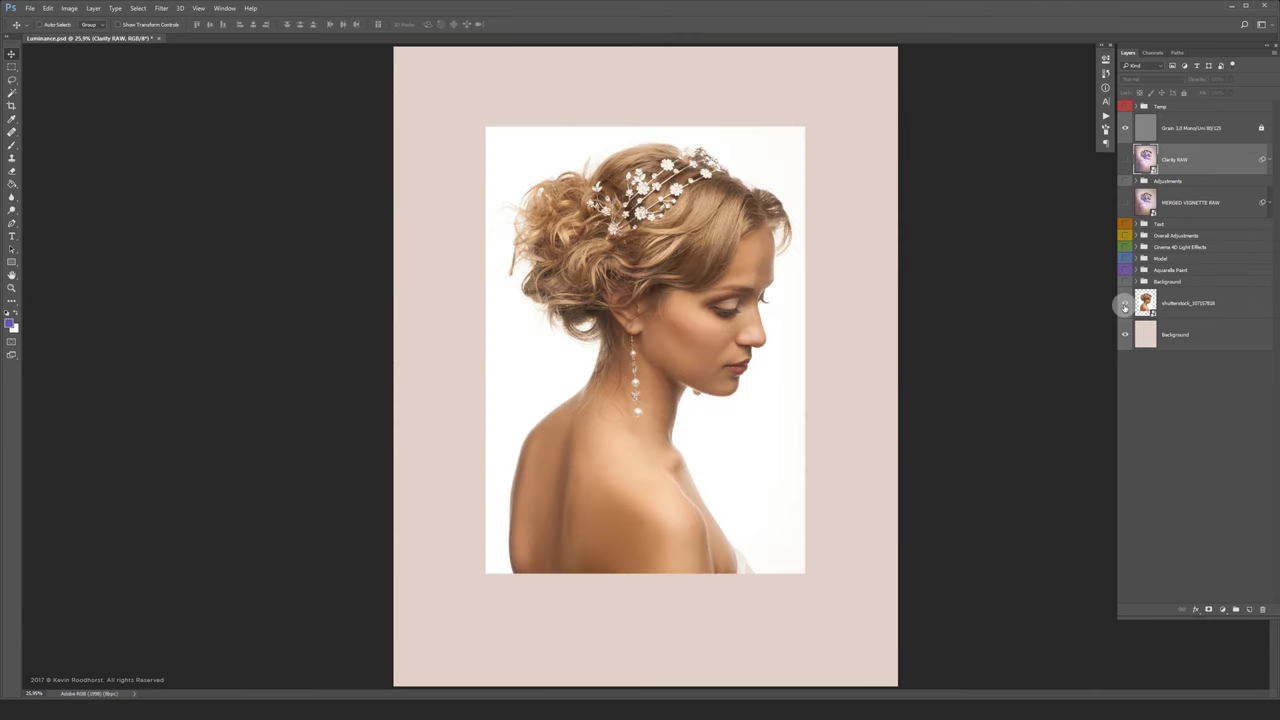
left_click(1174, 333)
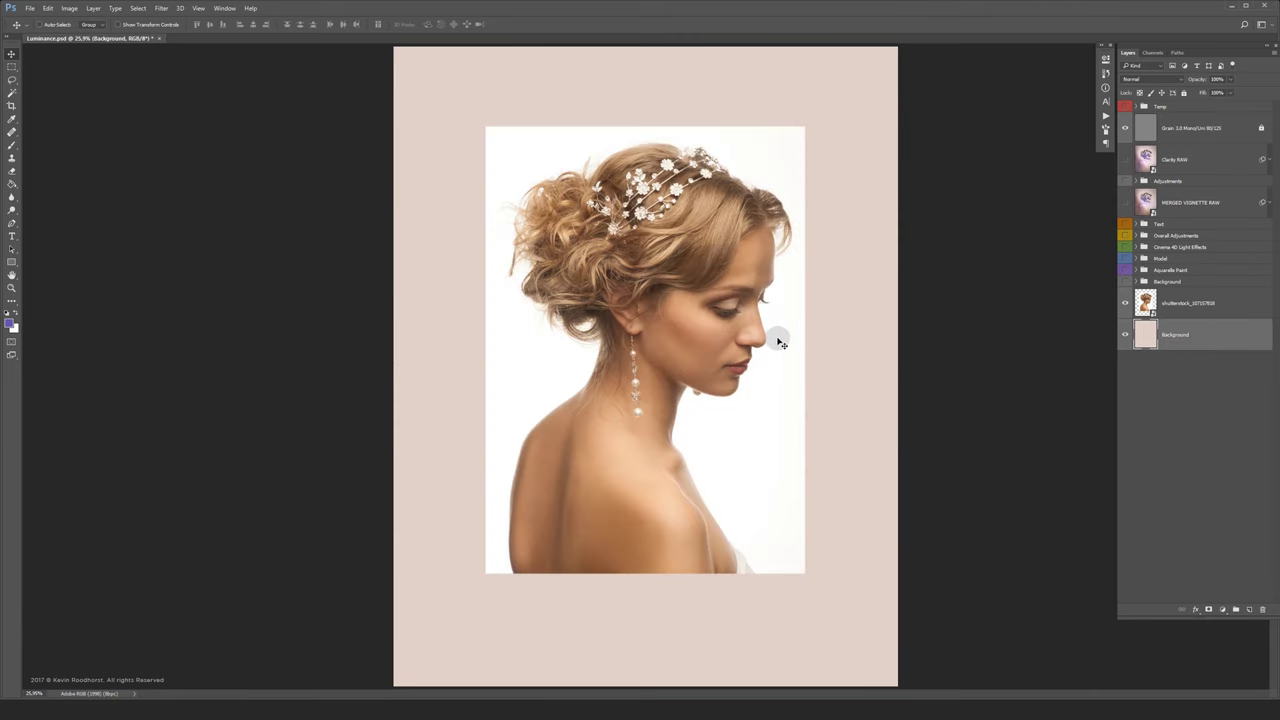
Zoom to the nose and paint a small-brush Quick Mask stroke along the nose tip's edge.
mouse_move(767, 338)
left_mouse_down()
mouse_move(791, 363)
mouse_move(862, 375)
mouse_move(720, 377)
left_mouse_up()
key("b")
key("q")
left_click_drag(710, 367, 699, 363)
mouse_move(684, 411)
left_mouse_down()
mouse_move(627, 413)
mouse_move(669, 428)
mouse_move(715, 410)
mouse_move(754, 338)
mouse_move(752, 364)
mouse_move(750, 288)
mouse_move(716, 200)
left_mouse_up()
mouse_move(626, 409)
left_mouse_down()
mouse_move(587, 422)
mouse_move(589, 517)
left_mouse_up()
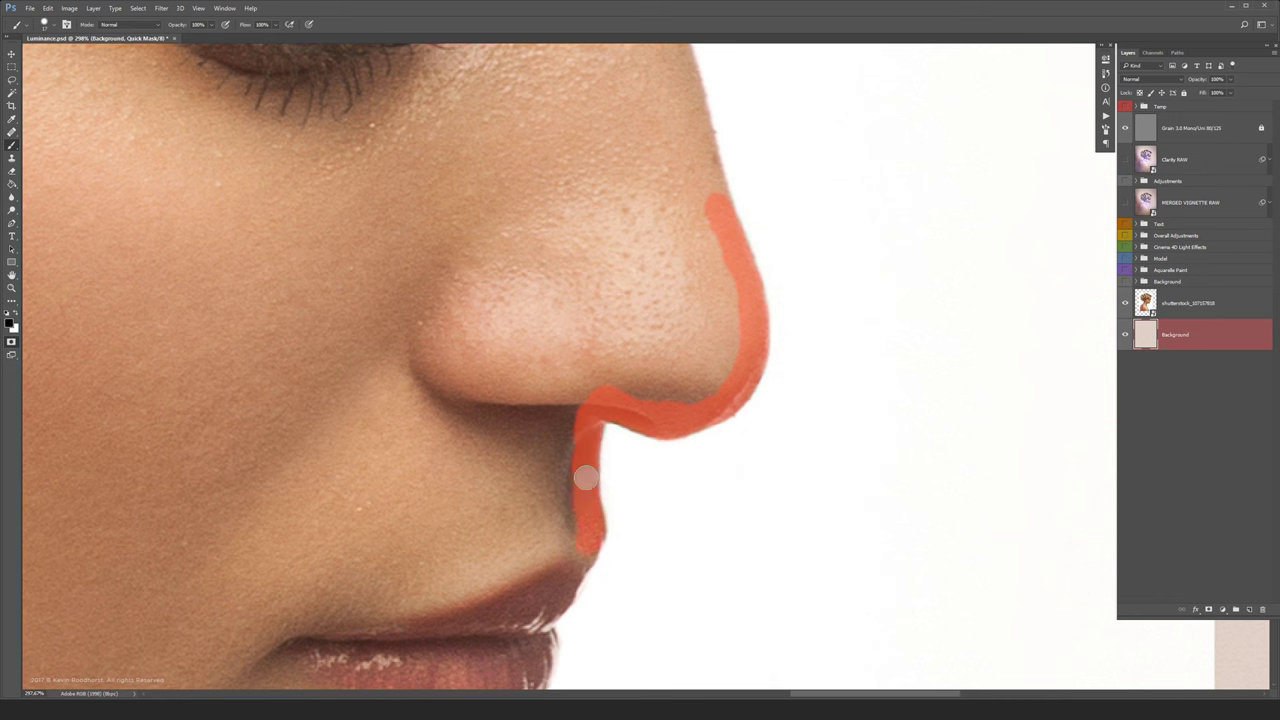
Convert the nose Quick Mask into a selection, deselect it, and fit the image on screen.
key("q")
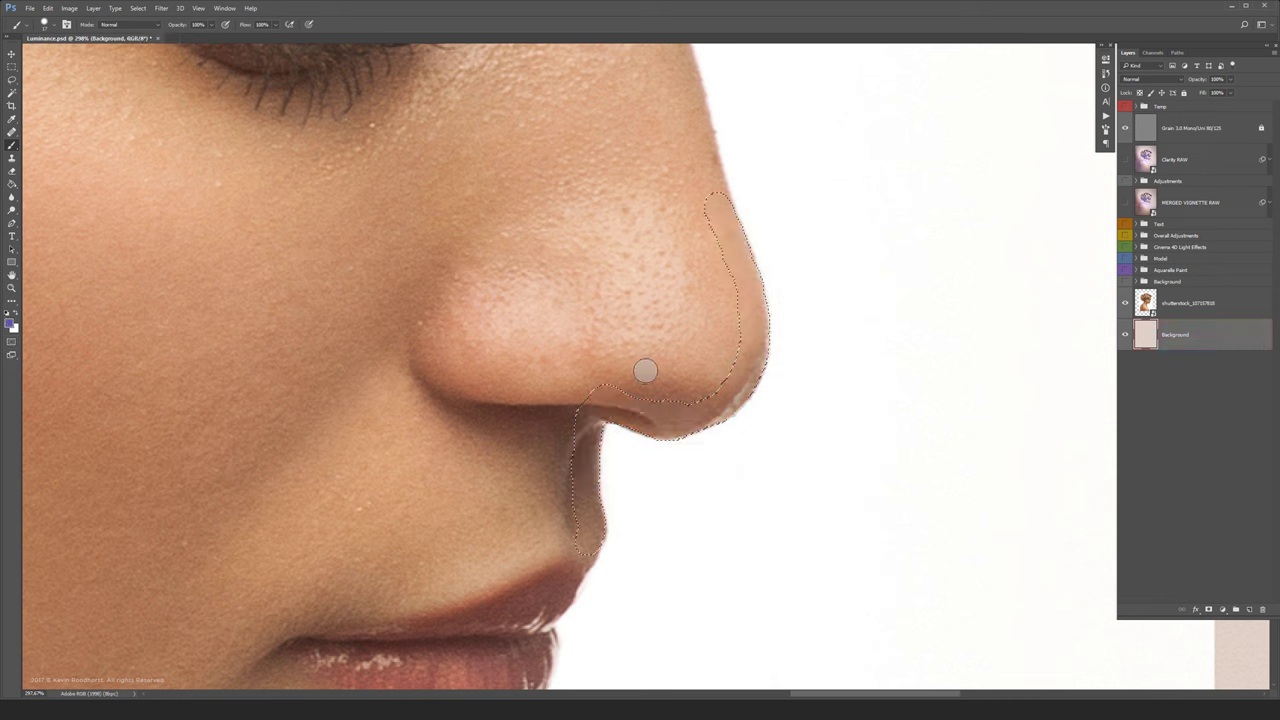
key("ctrl+d")
key("ctrl+0")
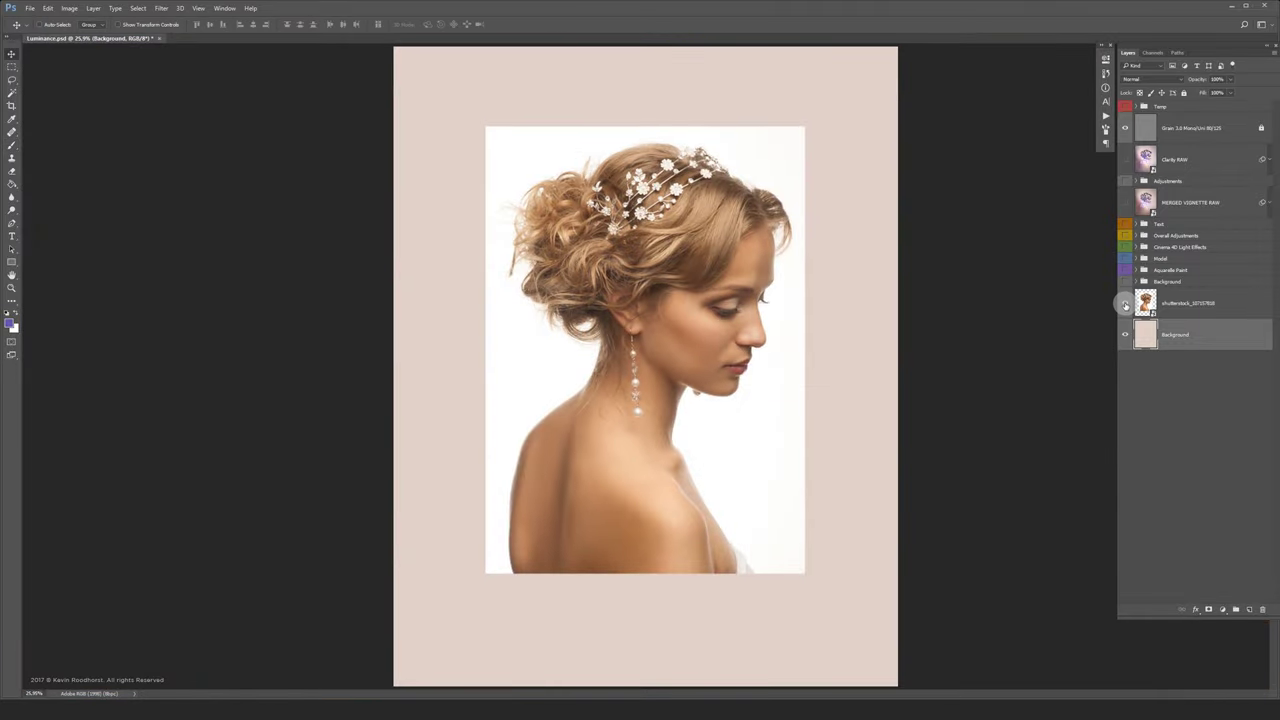
Swap the shutterstock photo for the Model group and preview its mask on and off.
left_click(1124, 305)
left_click(1124, 258)
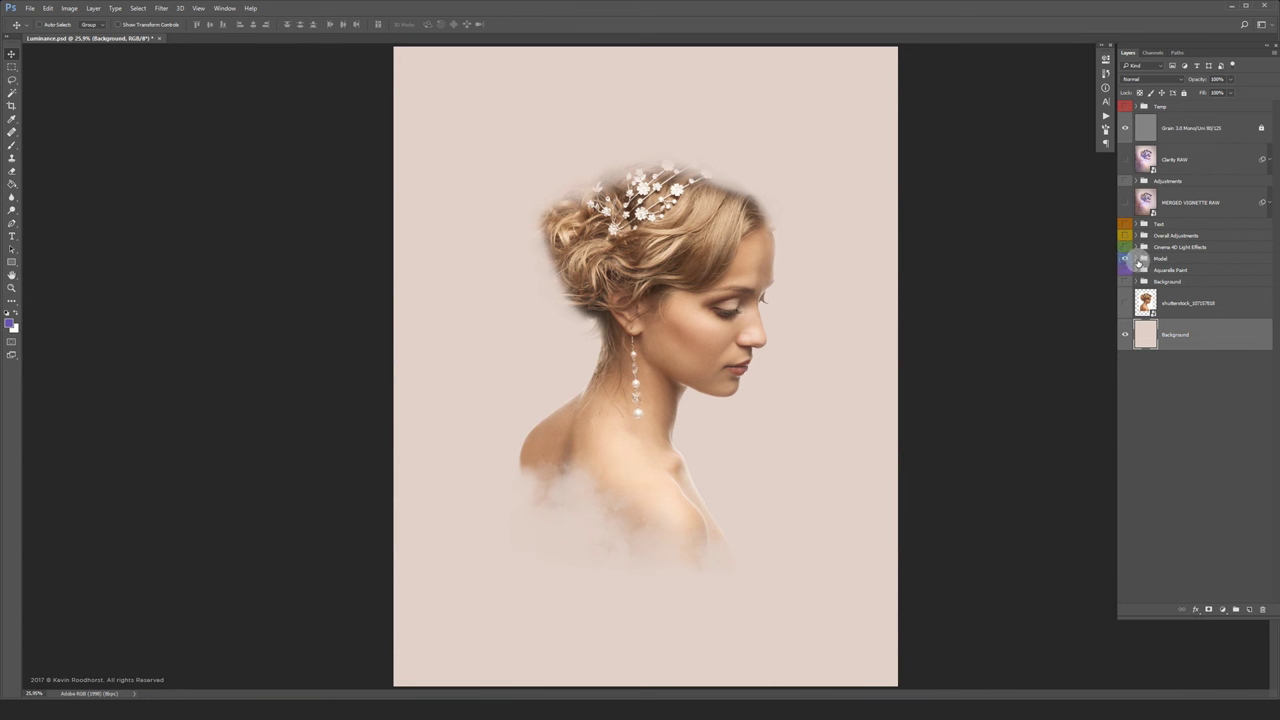
left_click(1137, 260)
left_click_drag(1275, 283, 1276, 300)
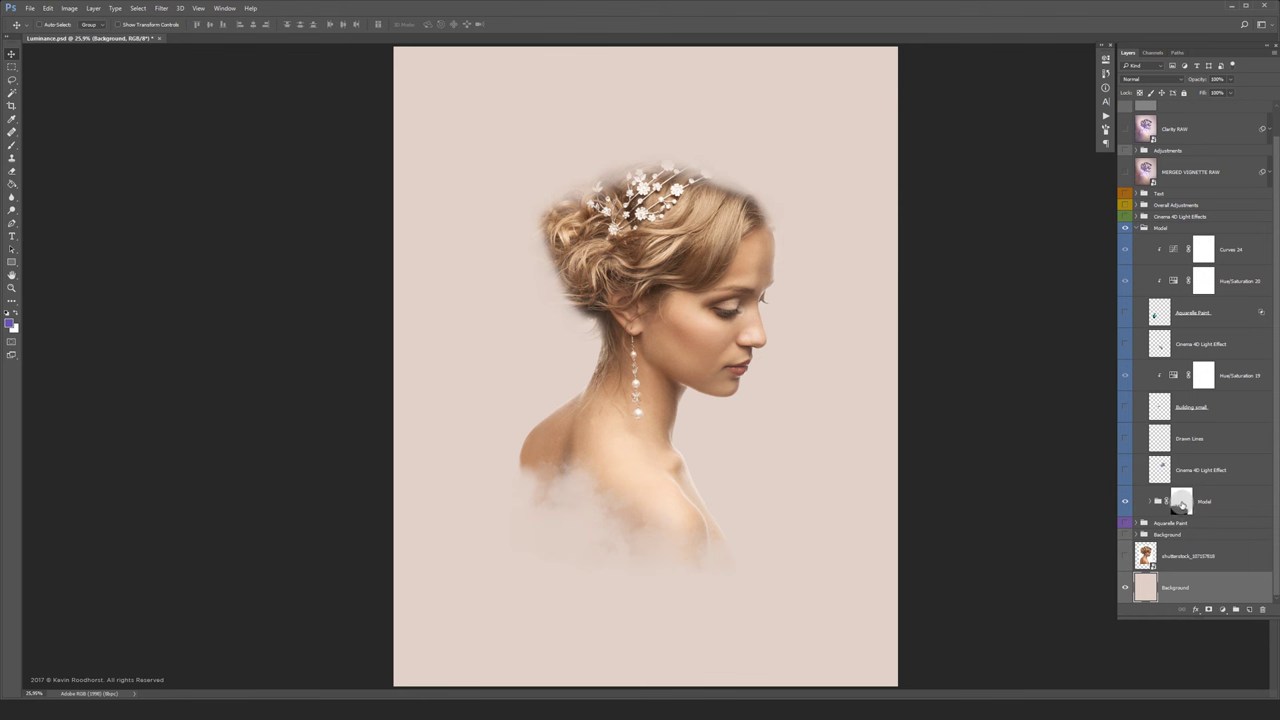
left_click(1182, 502, "shift")
left_click(1182, 502, "shift")
left_click(1182, 502, "alt")
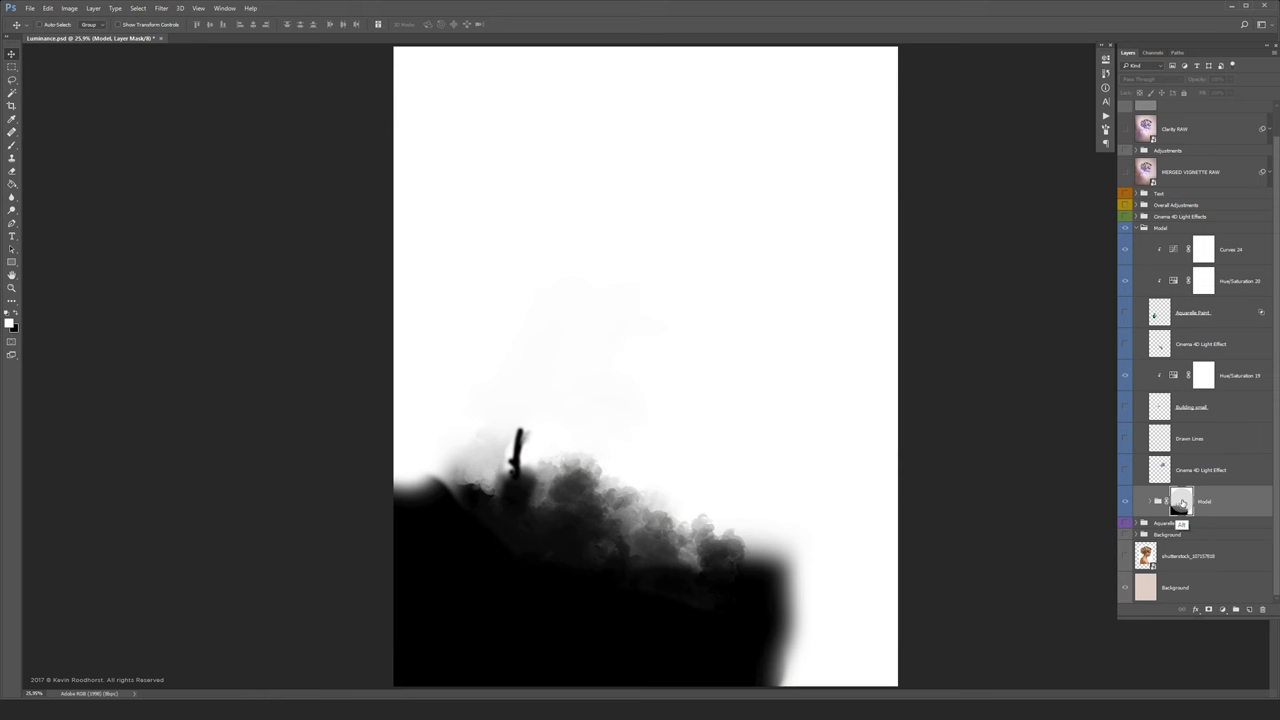
left_click(1182, 502, "alt")
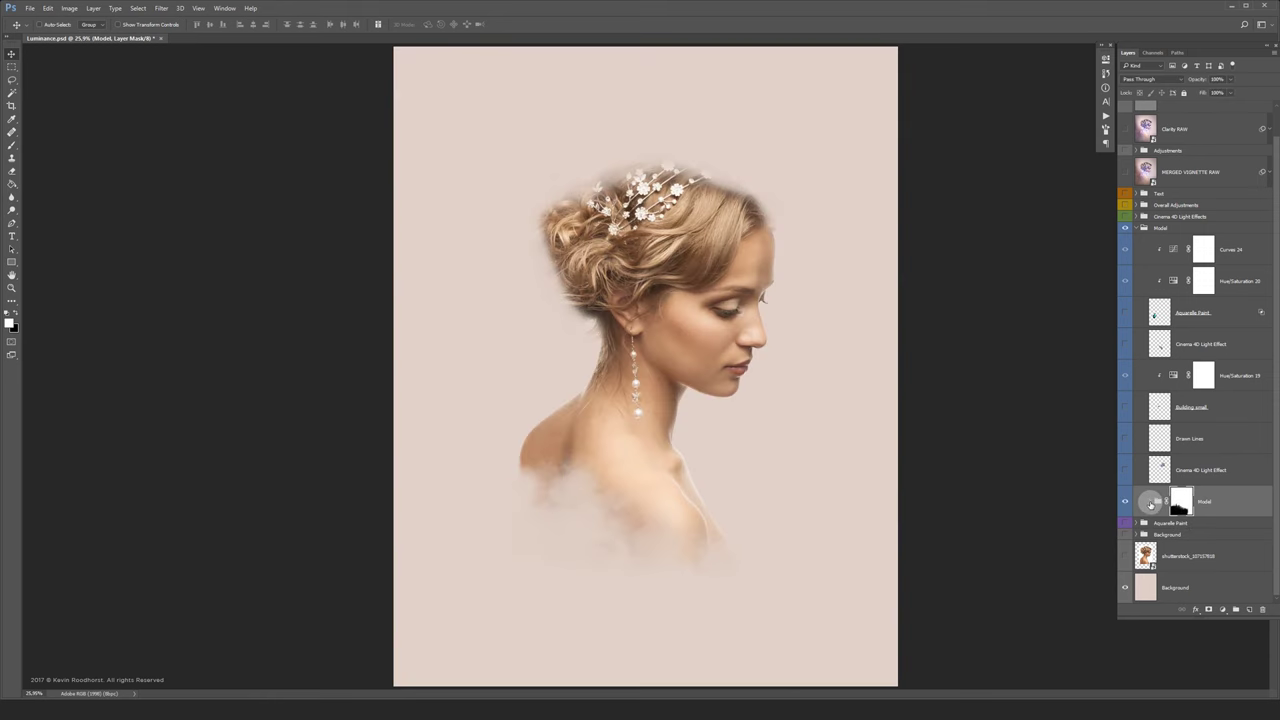
Enable the Hair Model layer in the nested Model group for fuller hair, then collapse the groups.
left_click(1151, 503)
left_click_drag(1272, 414, 1270, 543)
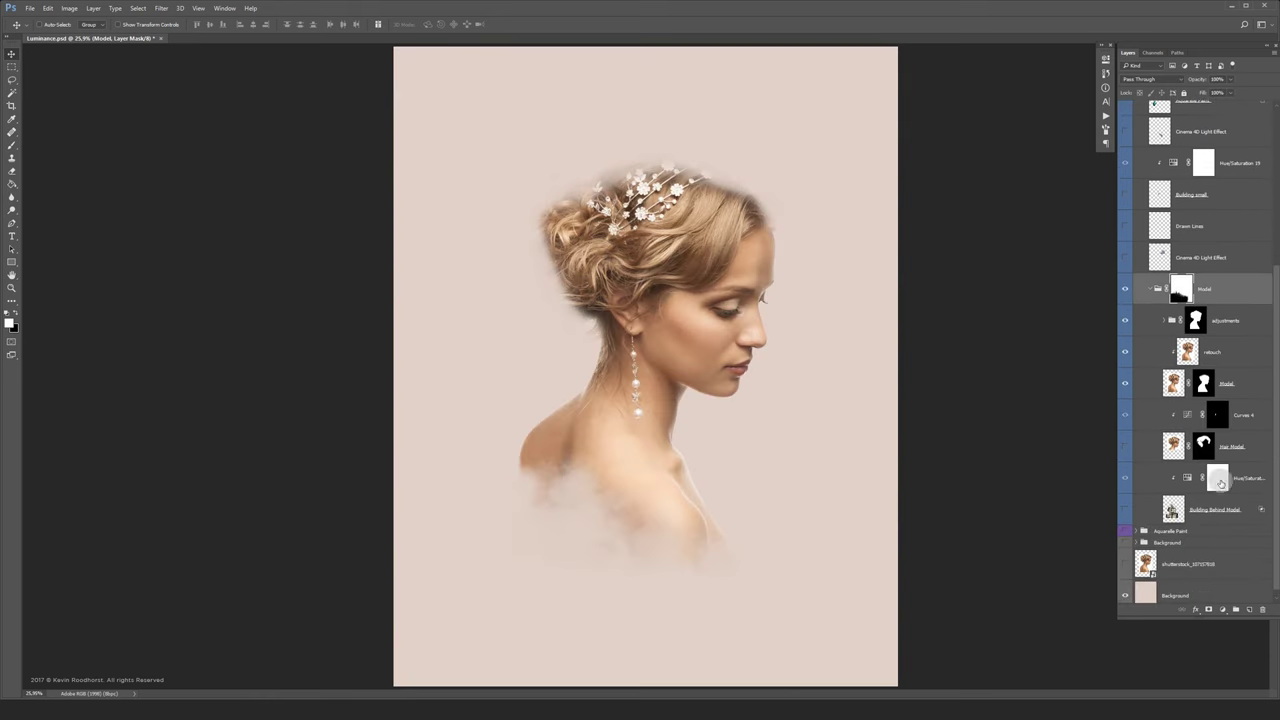
left_click(1124, 449)
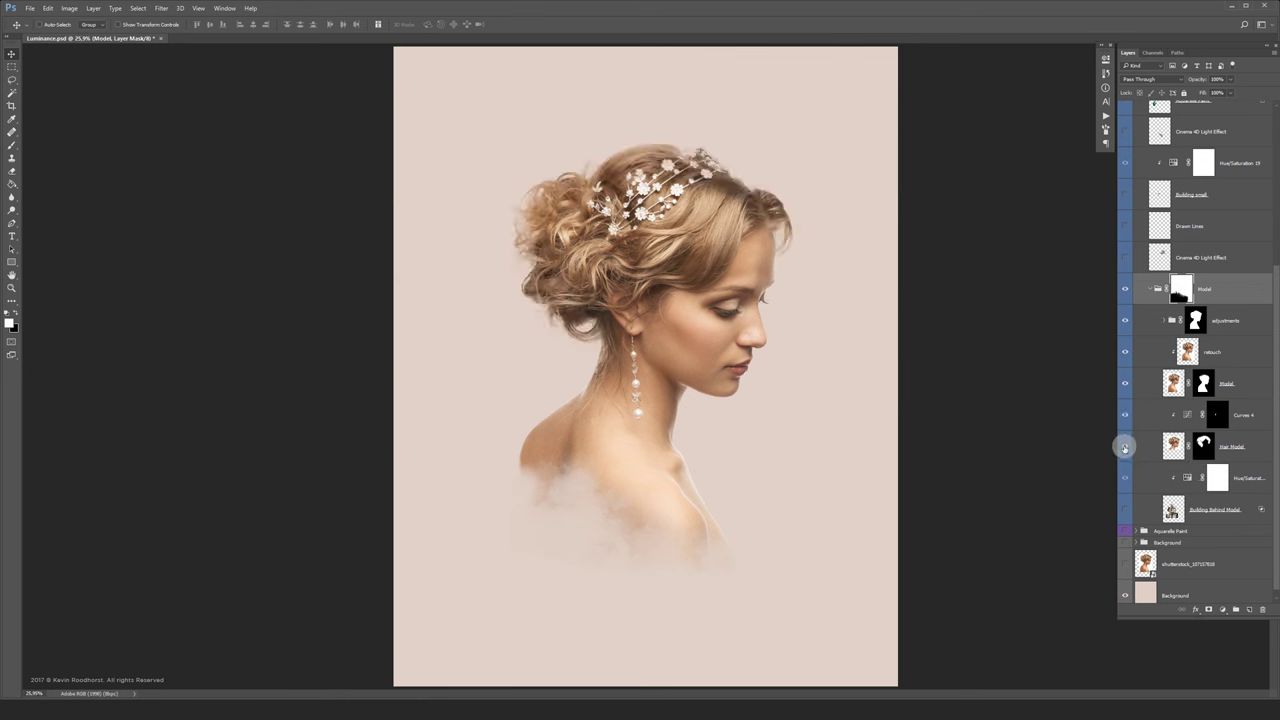
left_click(1124, 449)
left_click(1124, 449)
left_click(1254, 445)
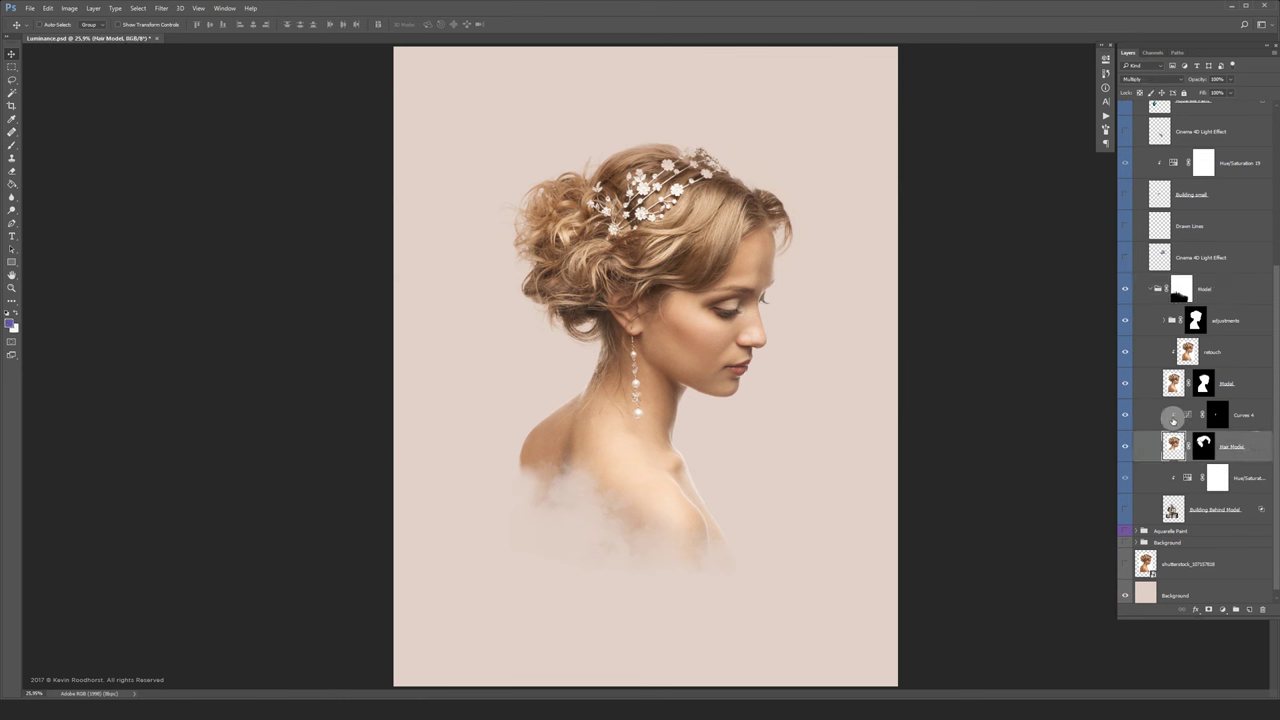
left_click(1150, 289)
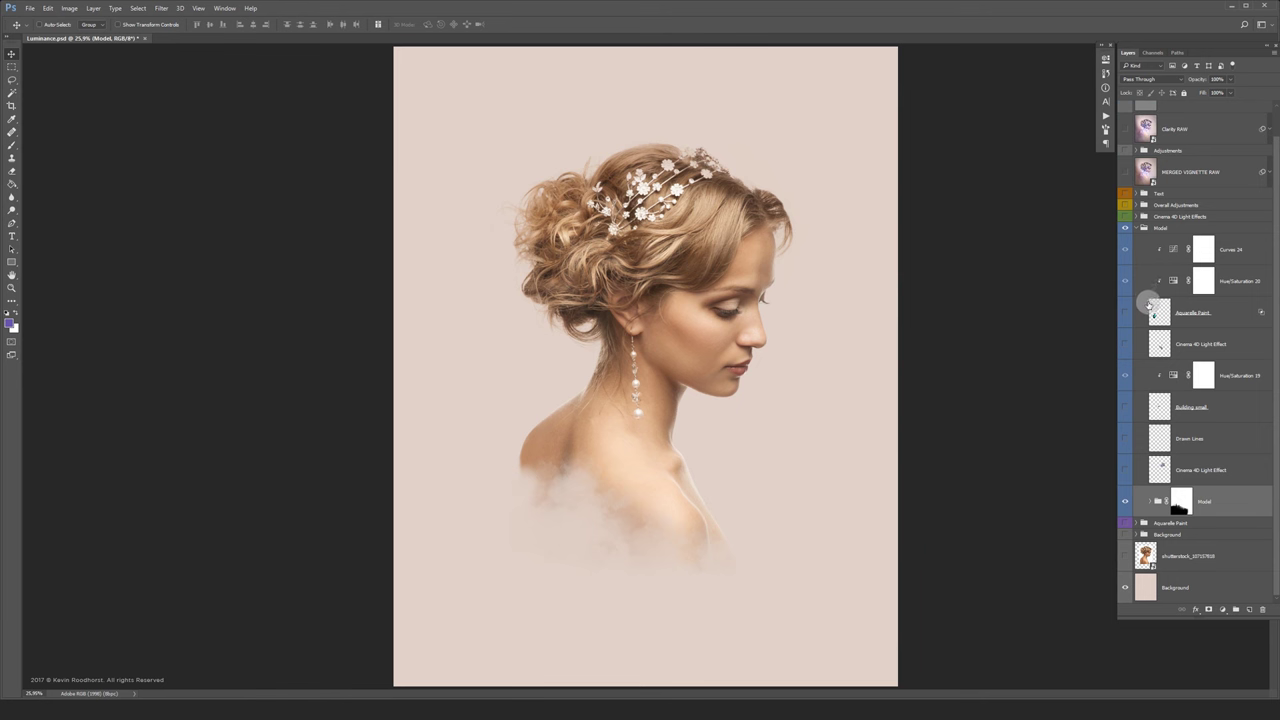
left_click(1140, 229)
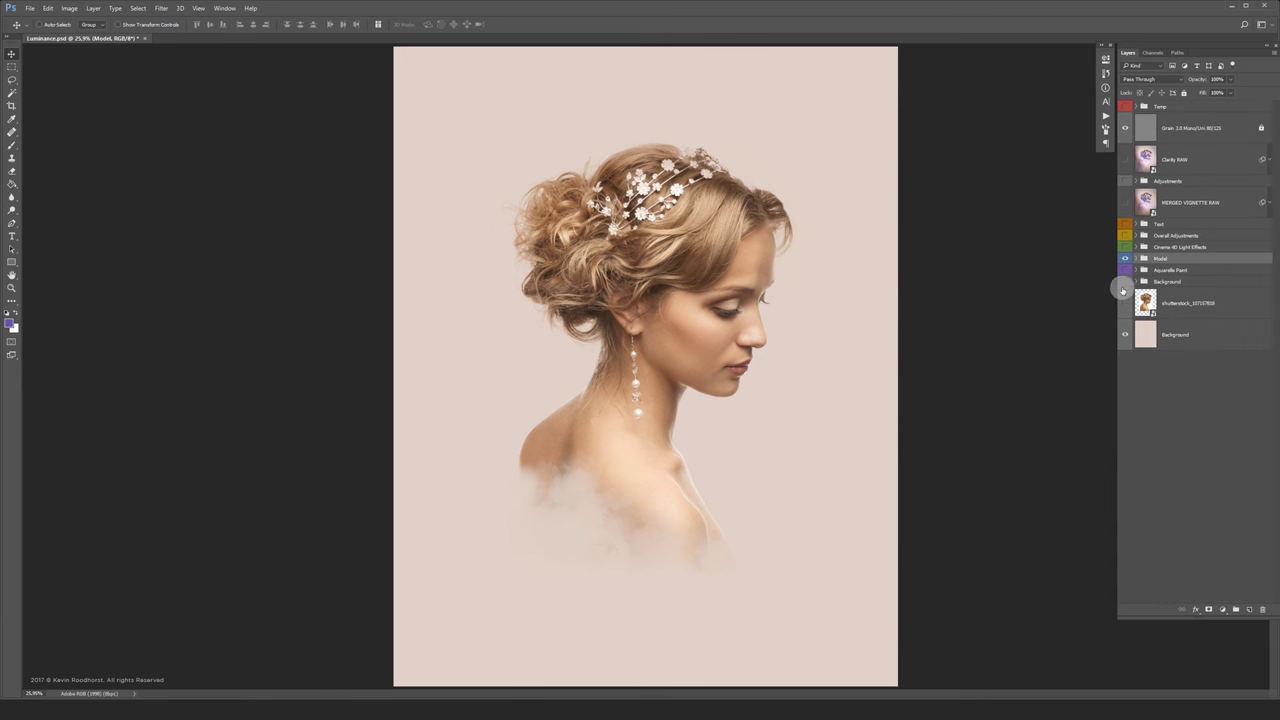
Show the Background group with its Darker and Watercolor Brush layers switched on.
left_click(1125, 283)
left_click(1137, 282)
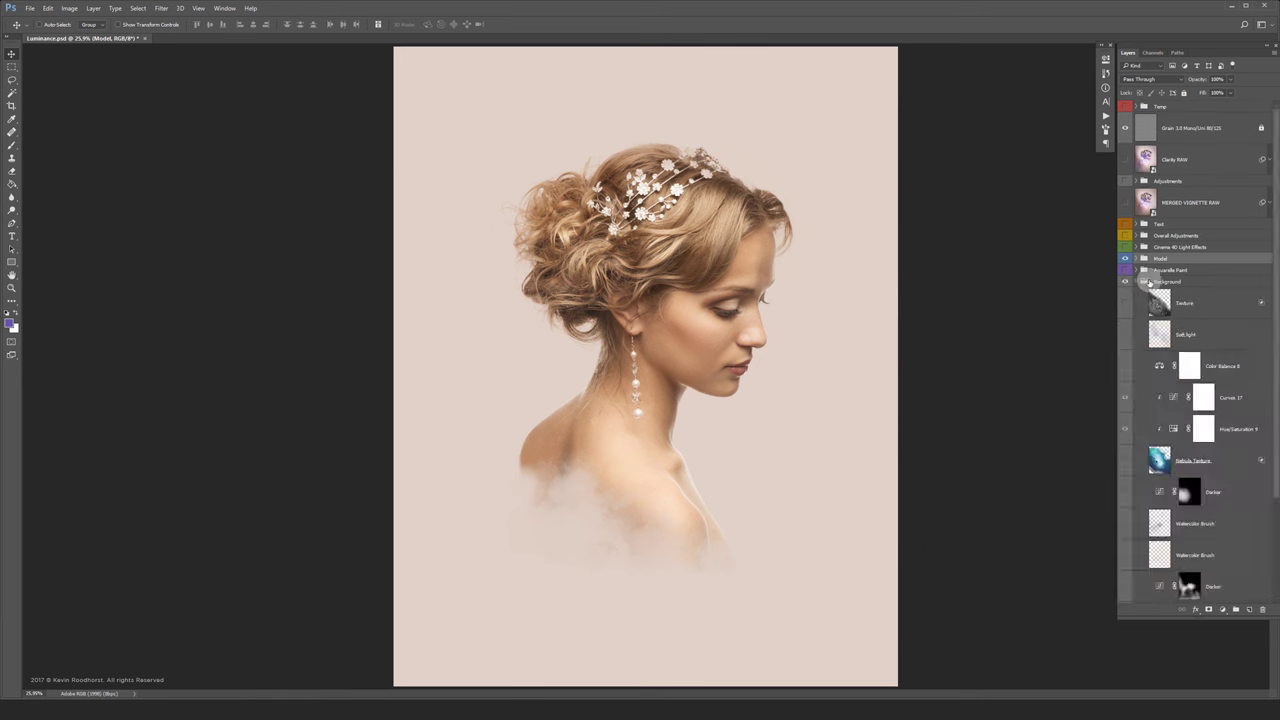
scroll(1275, 221, "down", 3)
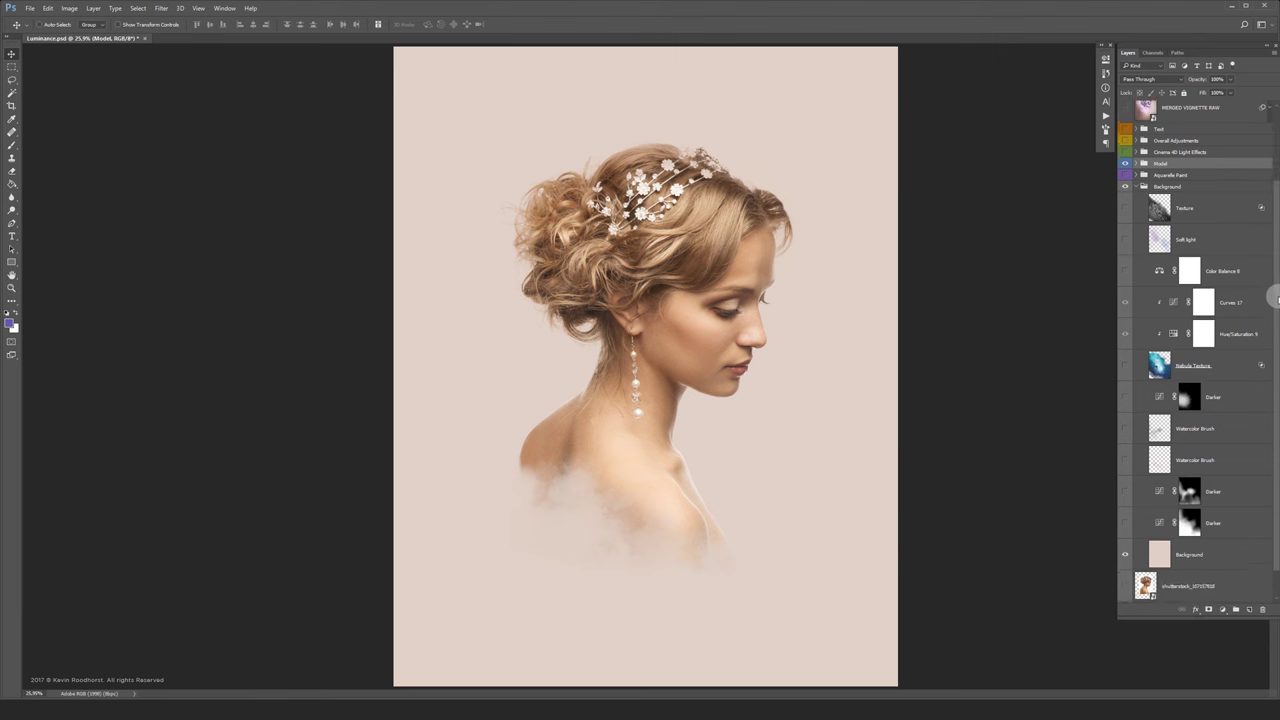
left_click(1125, 516)
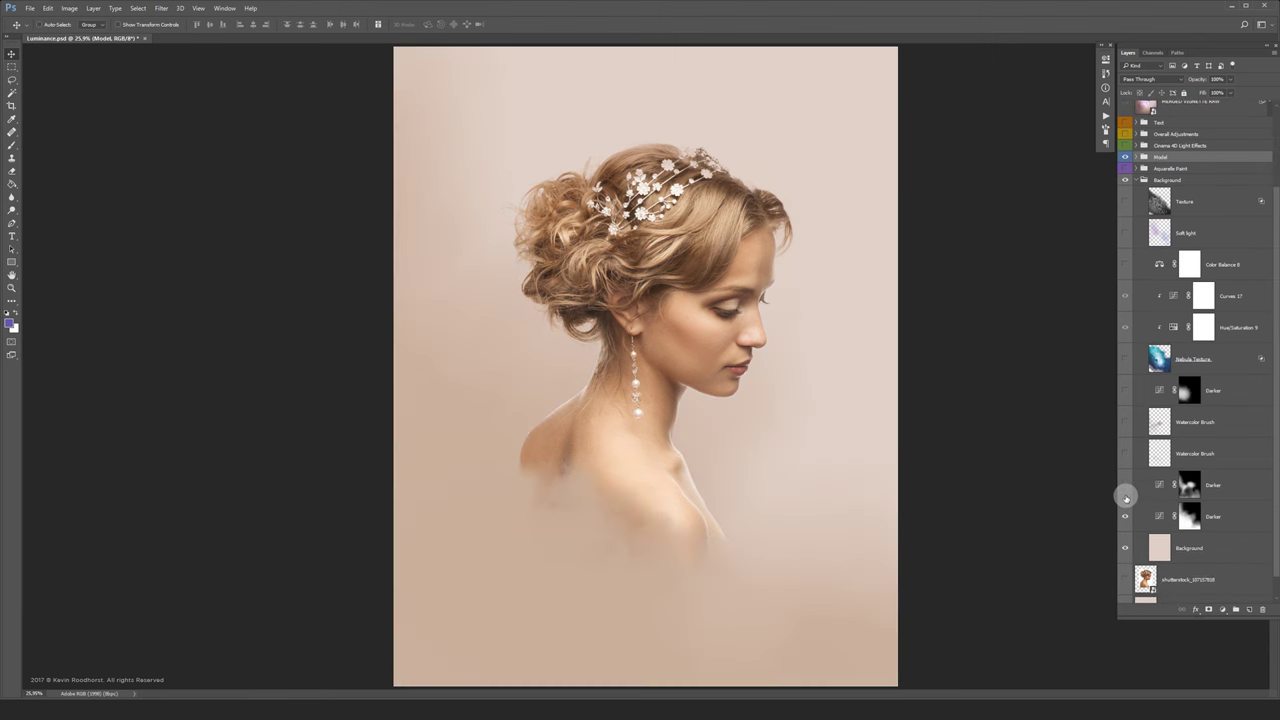
left_click(1125, 485)
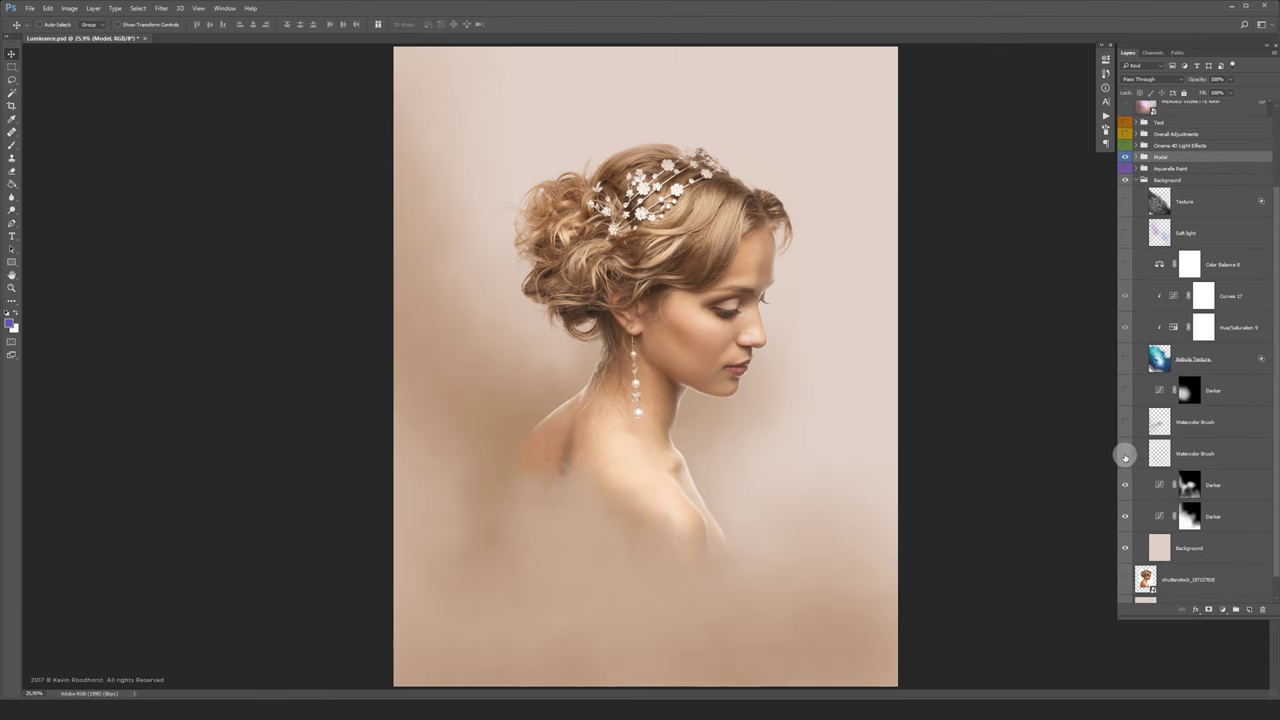
left_click(1125, 455)
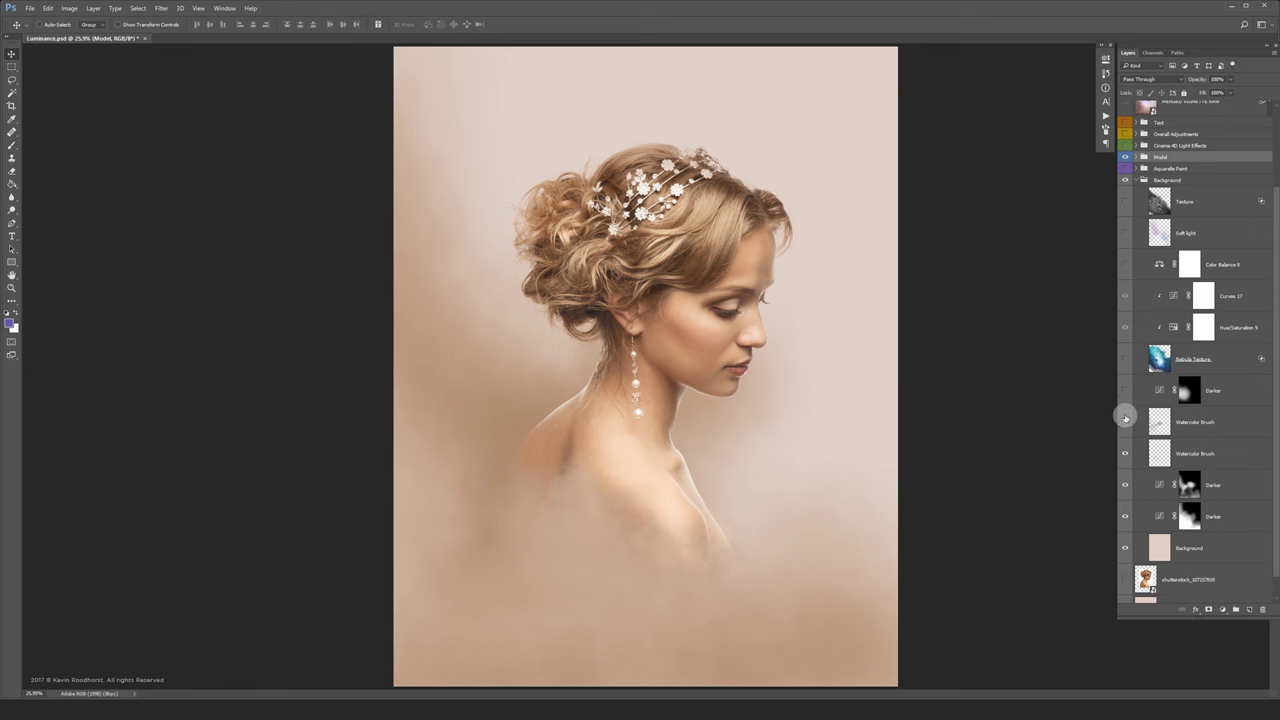
left_click(1124, 421)
left_click(1124, 391)
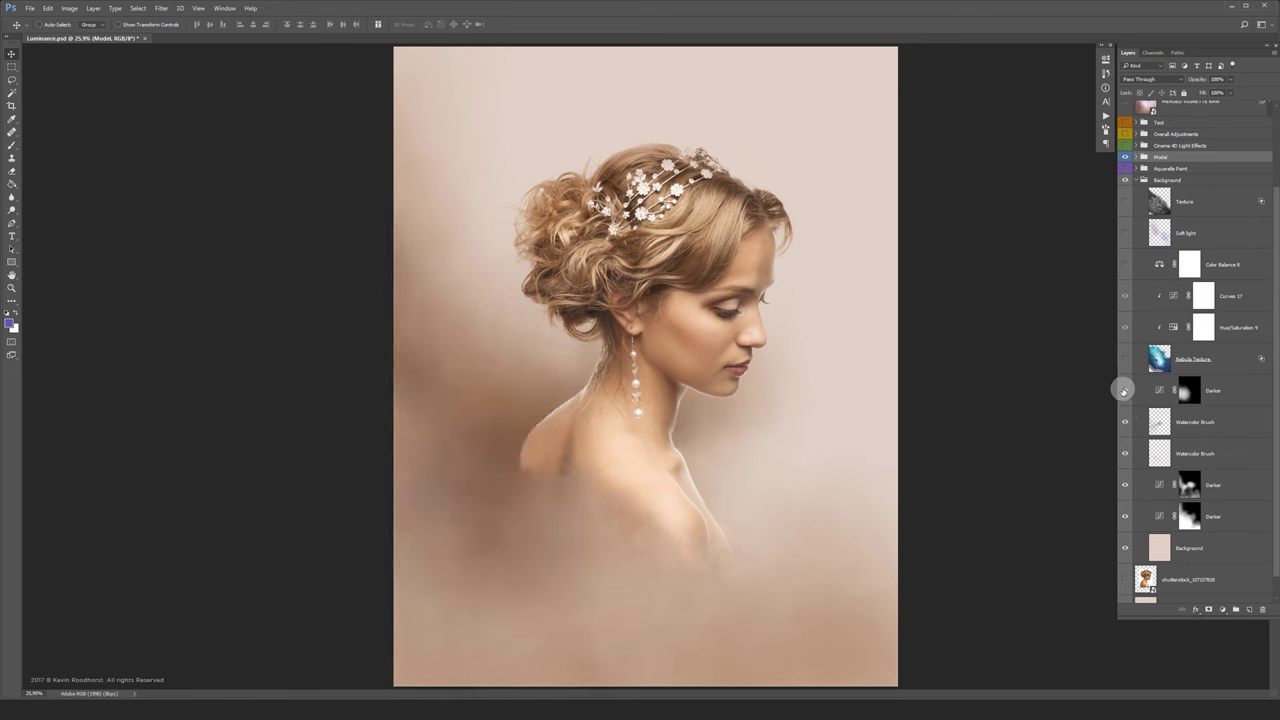
Turn on the Nebula Texture and pink Soft light layers, comparing each on and off.
left_click(1124, 362)
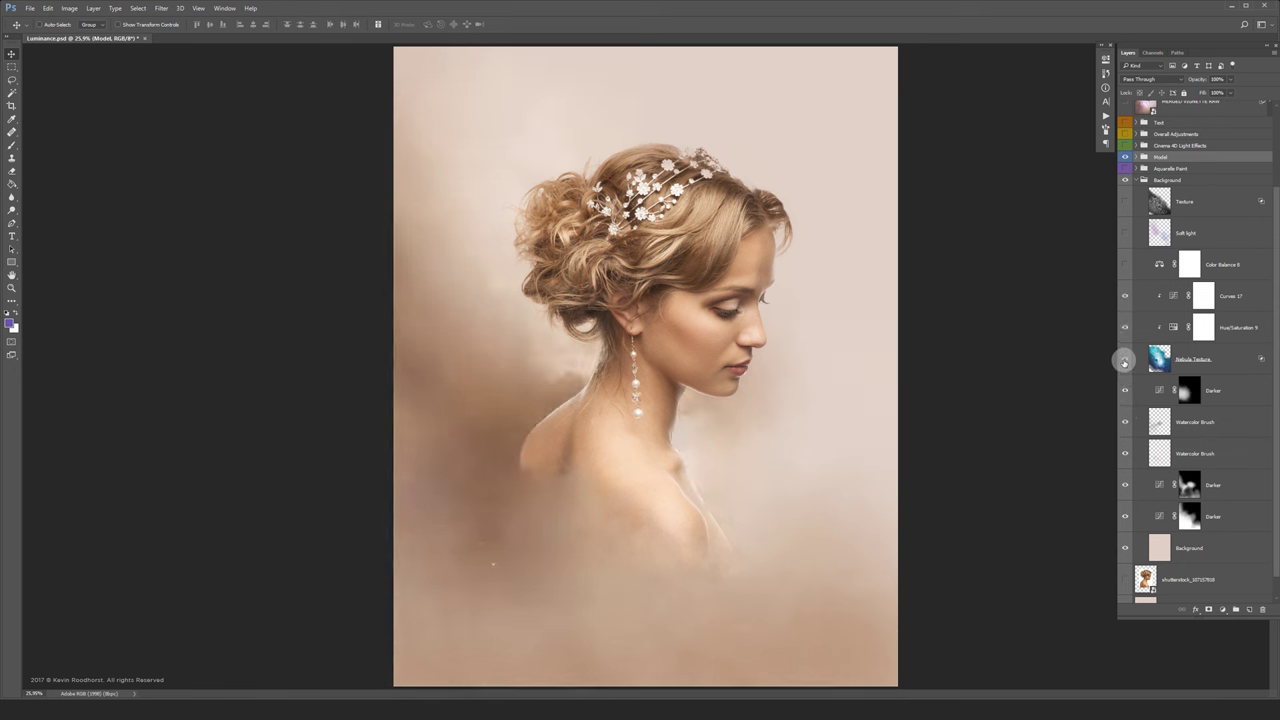
left_click(1124, 362)
left_click(1123, 363)
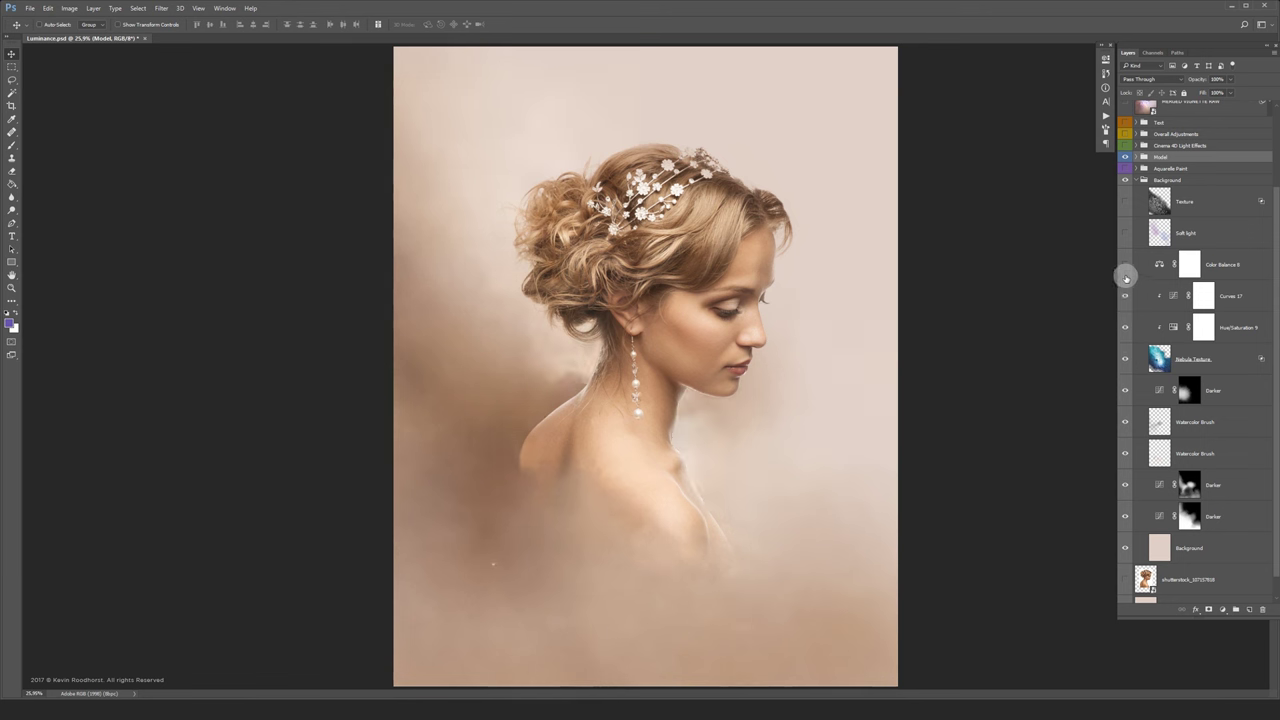
left_click(1124, 234)
left_click(1124, 235)
left_click(1124, 234)
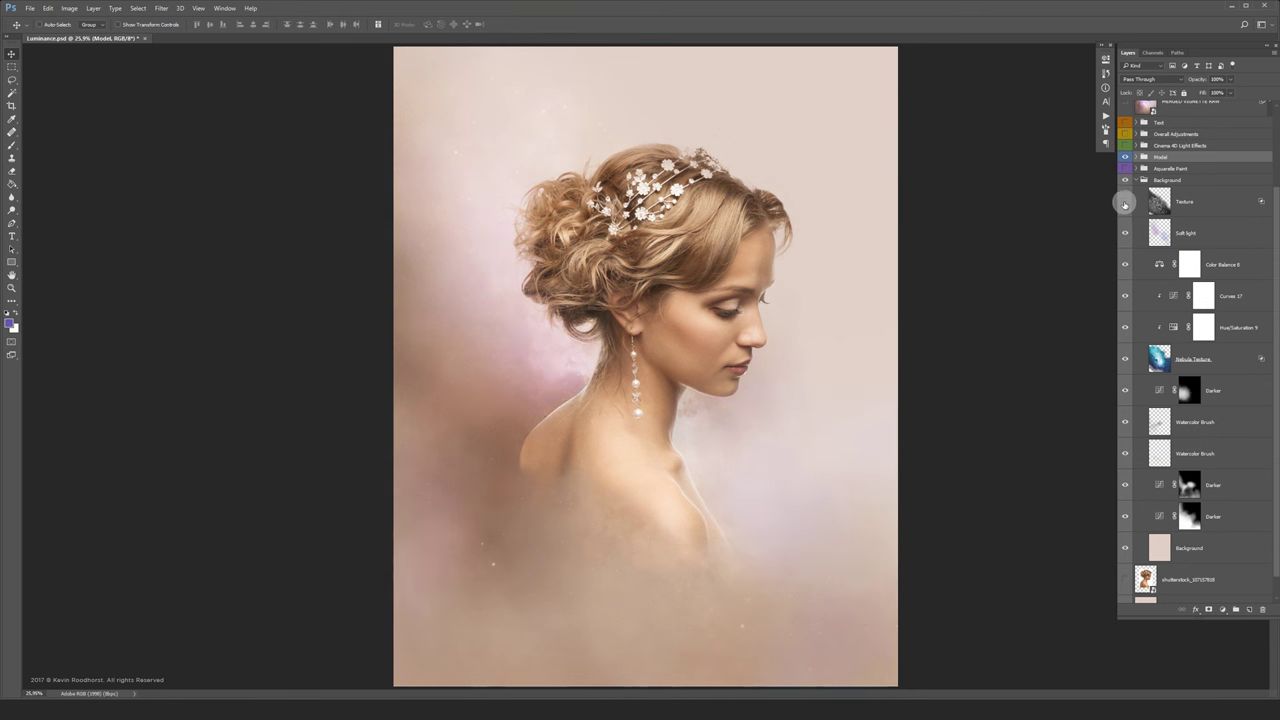
Check the Texture, Soft light and Nebula Texture blend settings, then collapse the Background group.
left_click(1210, 201)
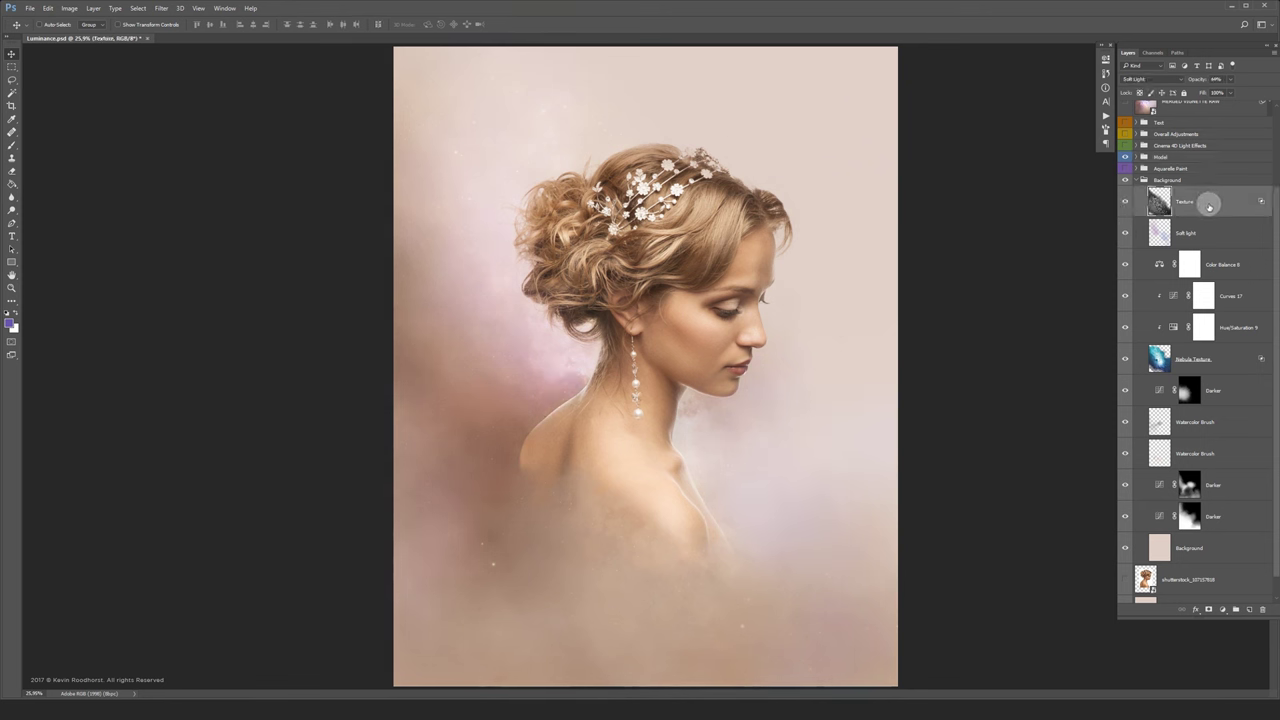
left_click(1208, 234)
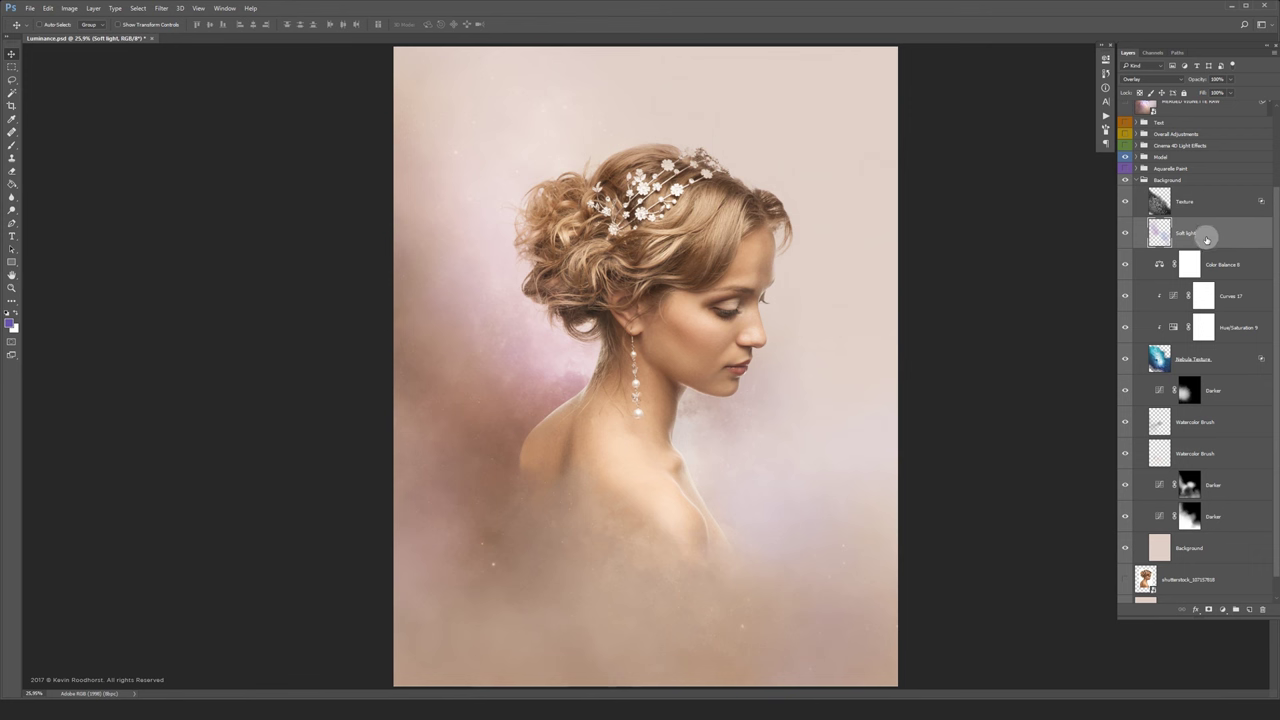
left_click(1227, 362)
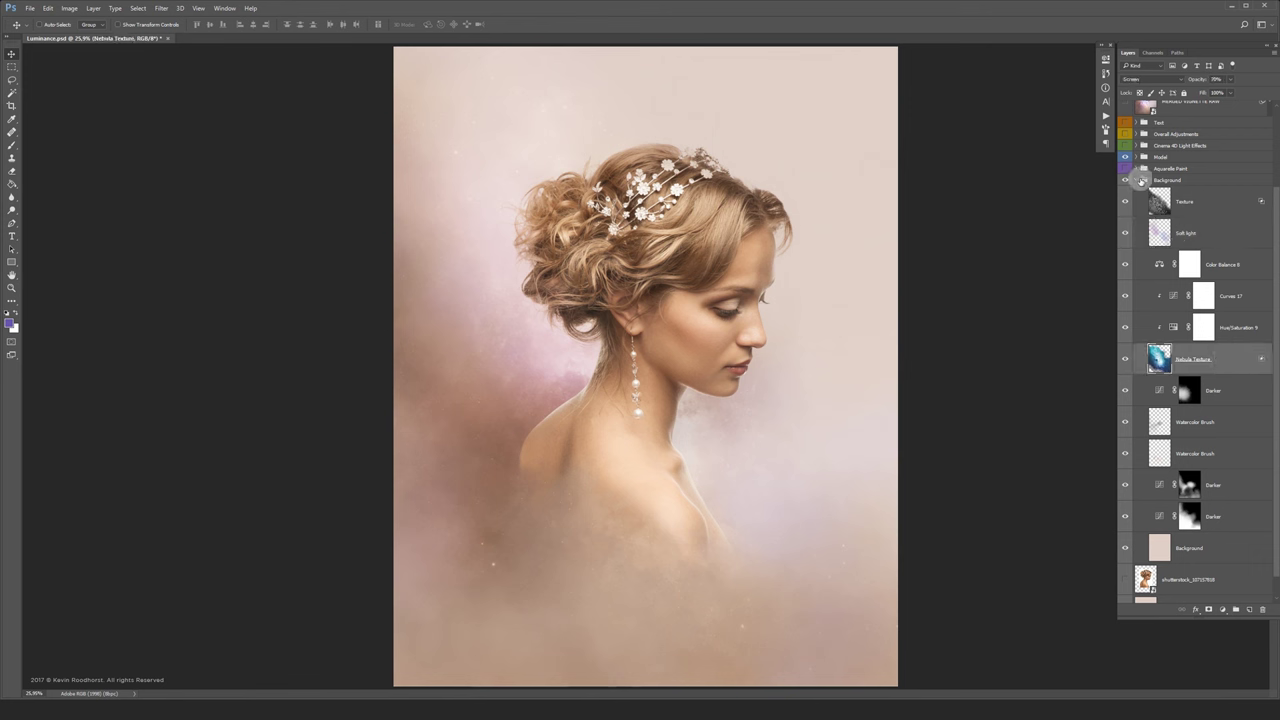
left_click(1136, 183)
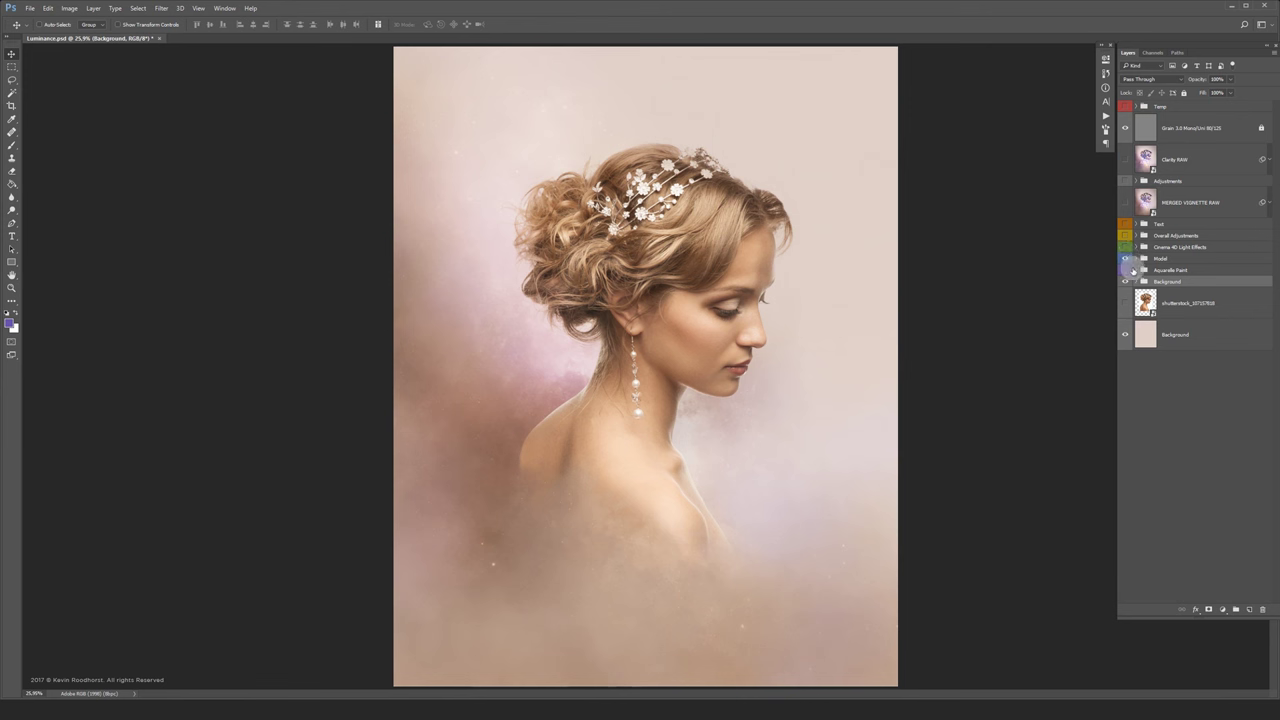
left_click(1136, 260)
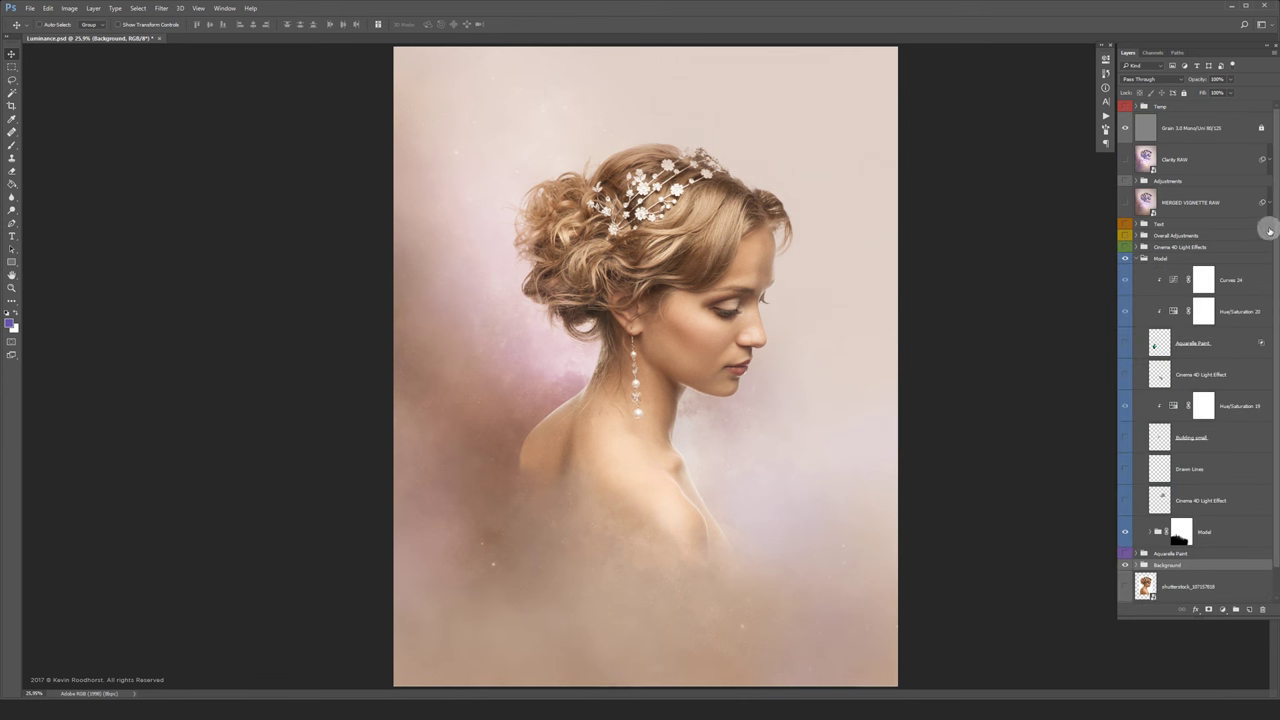
Expand the inner Model group and adjustments folder, and show the Mountain texture on the neck.
scroll(1275, 233, "down", 1)
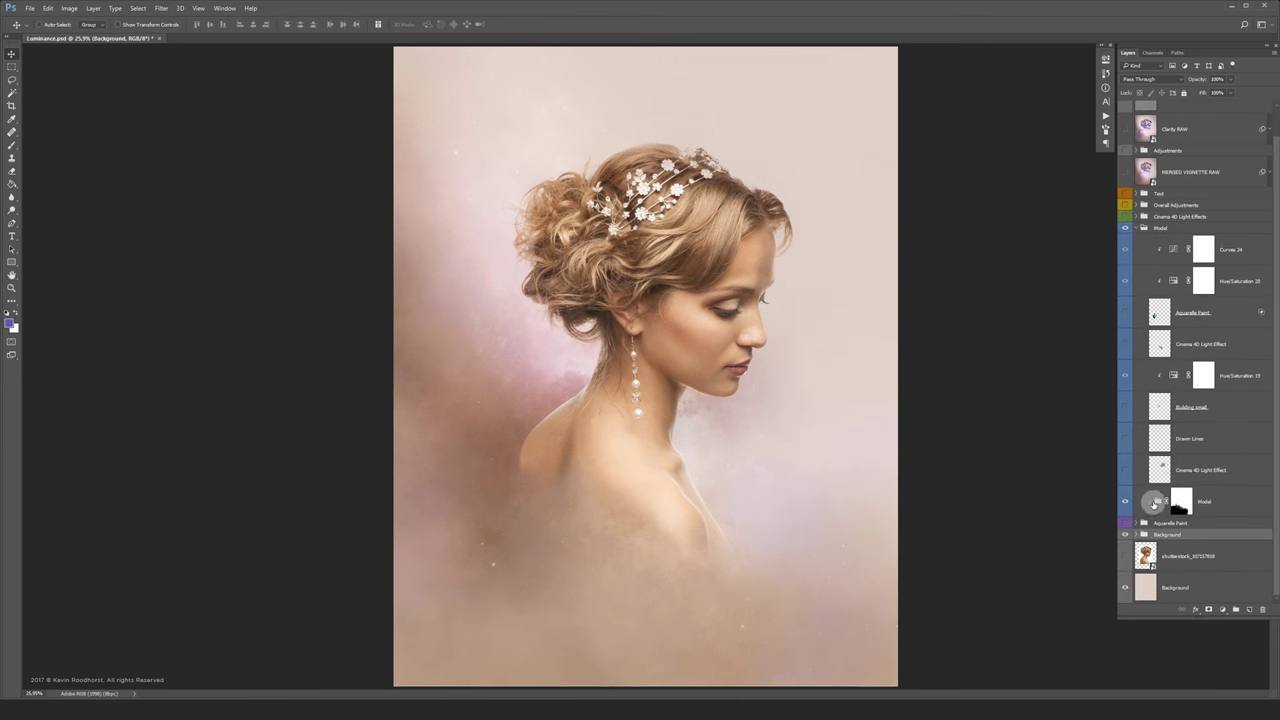
left_click(1150, 502)
scroll(1276, 522, "down", 5)
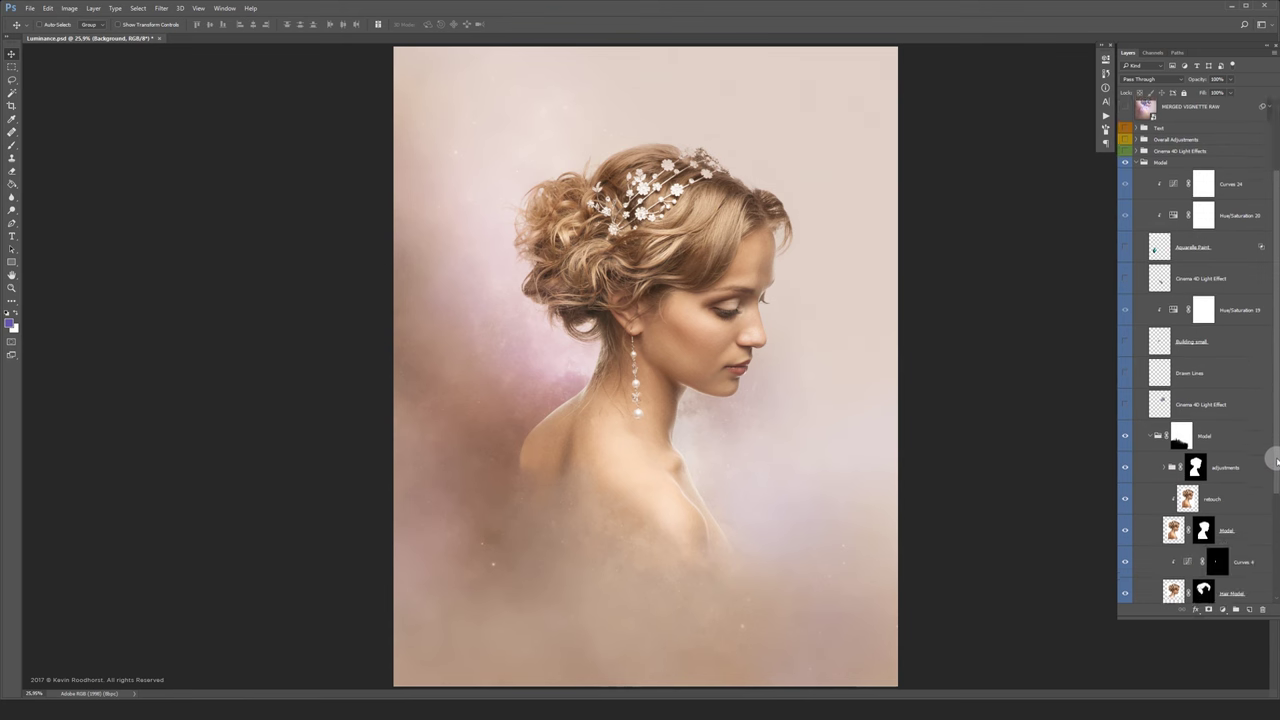
scroll(1275, 522, "down", 1)
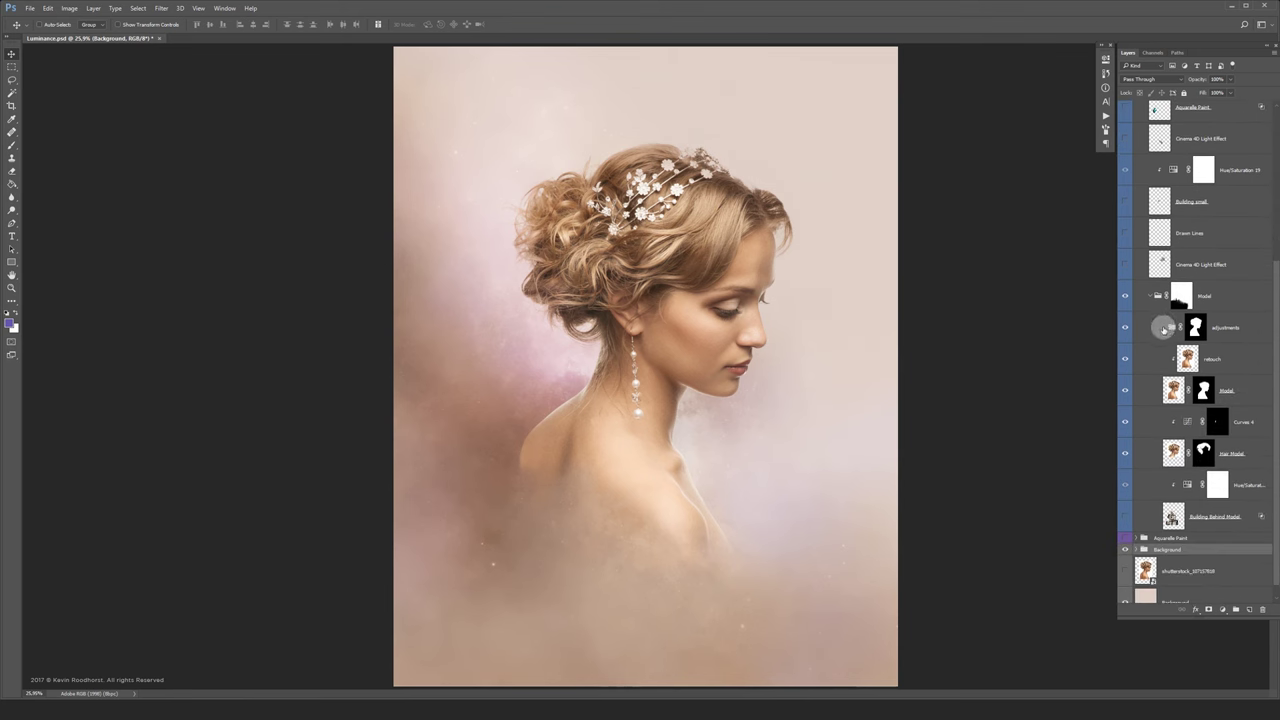
left_click(1163, 328)
scroll(1270, 300, "down", 4)
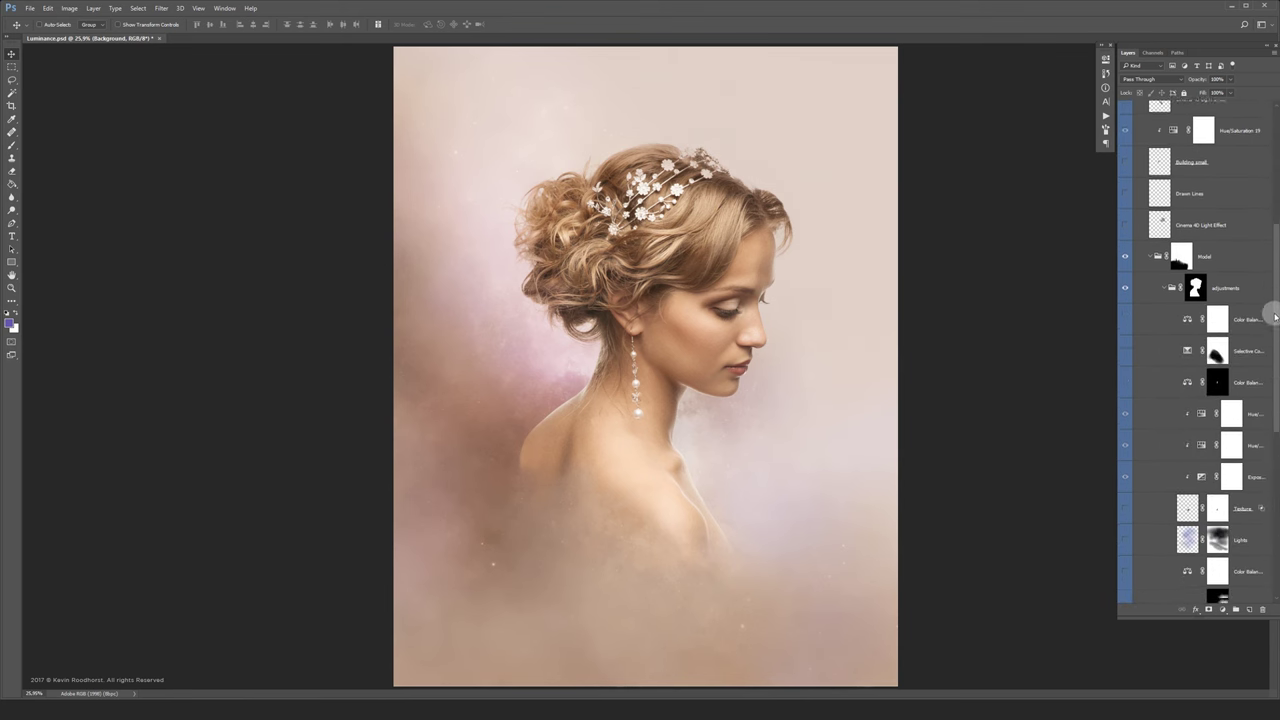
scroll(1274, 355, "down", 2)
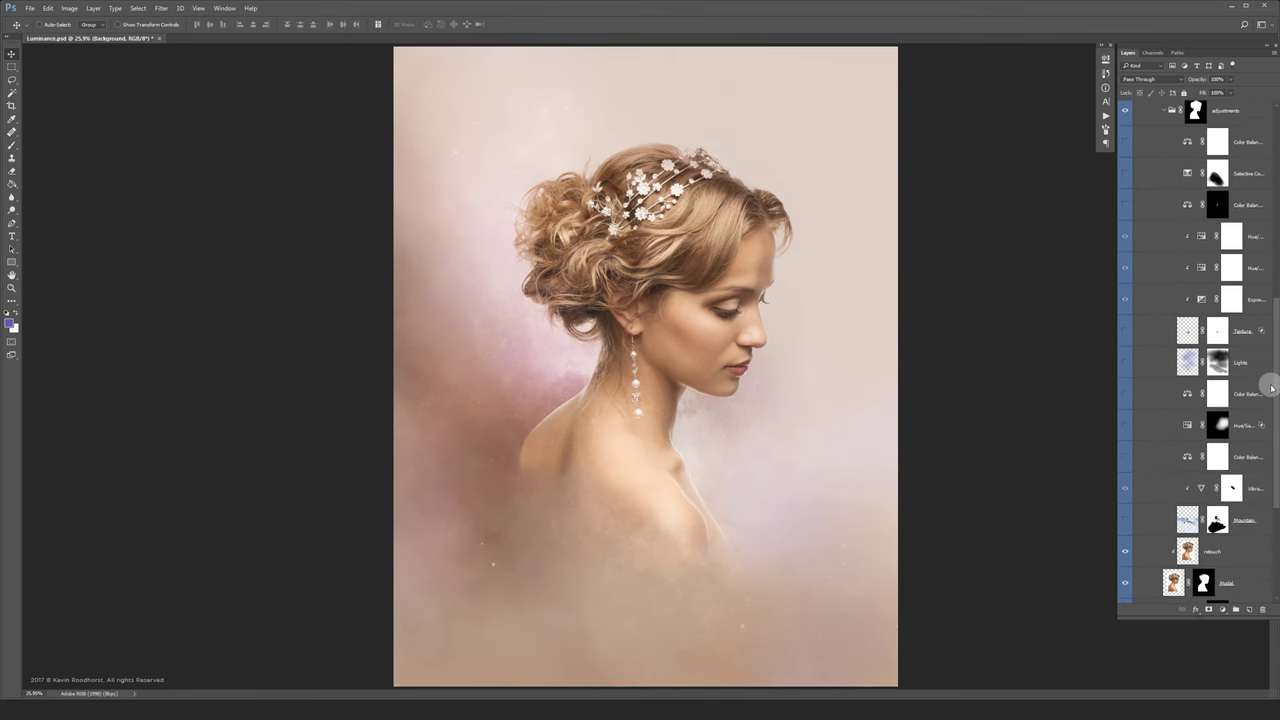
left_click(1125, 522)
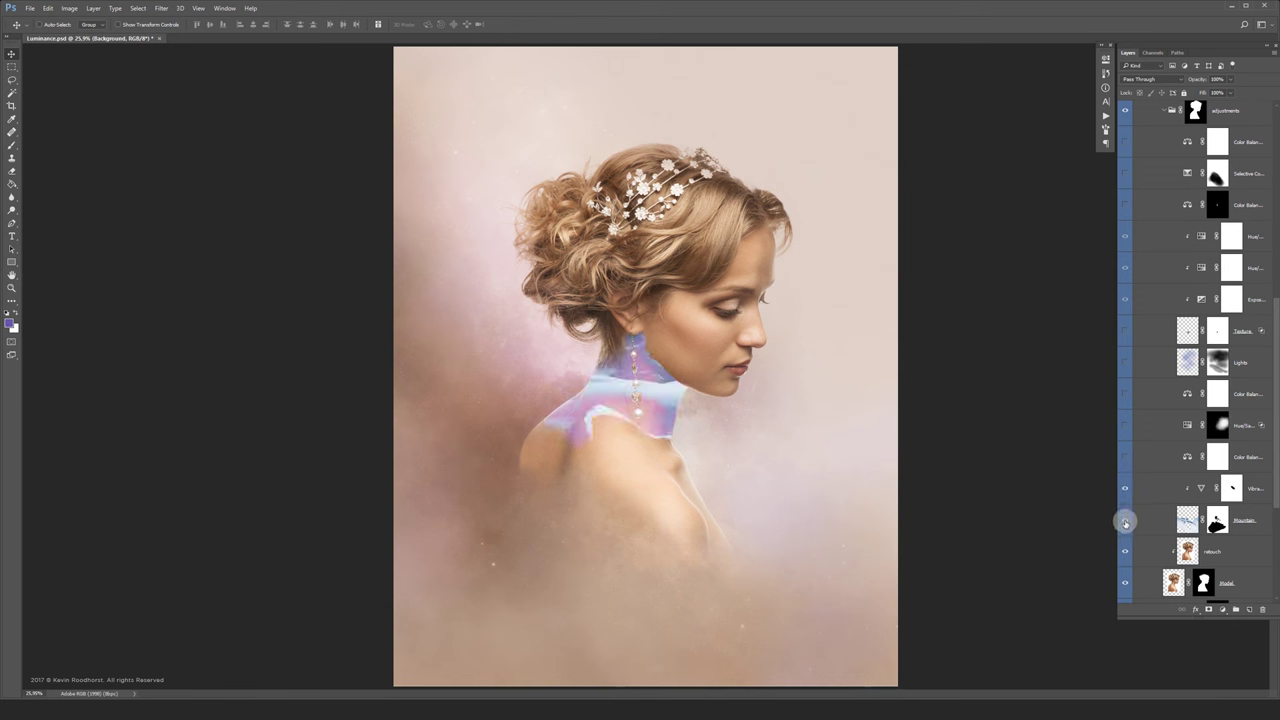
Turn on the Color Balance, Hue/Saturation, Lights, Texture and Selective Color layers.
left_click(1127, 455)
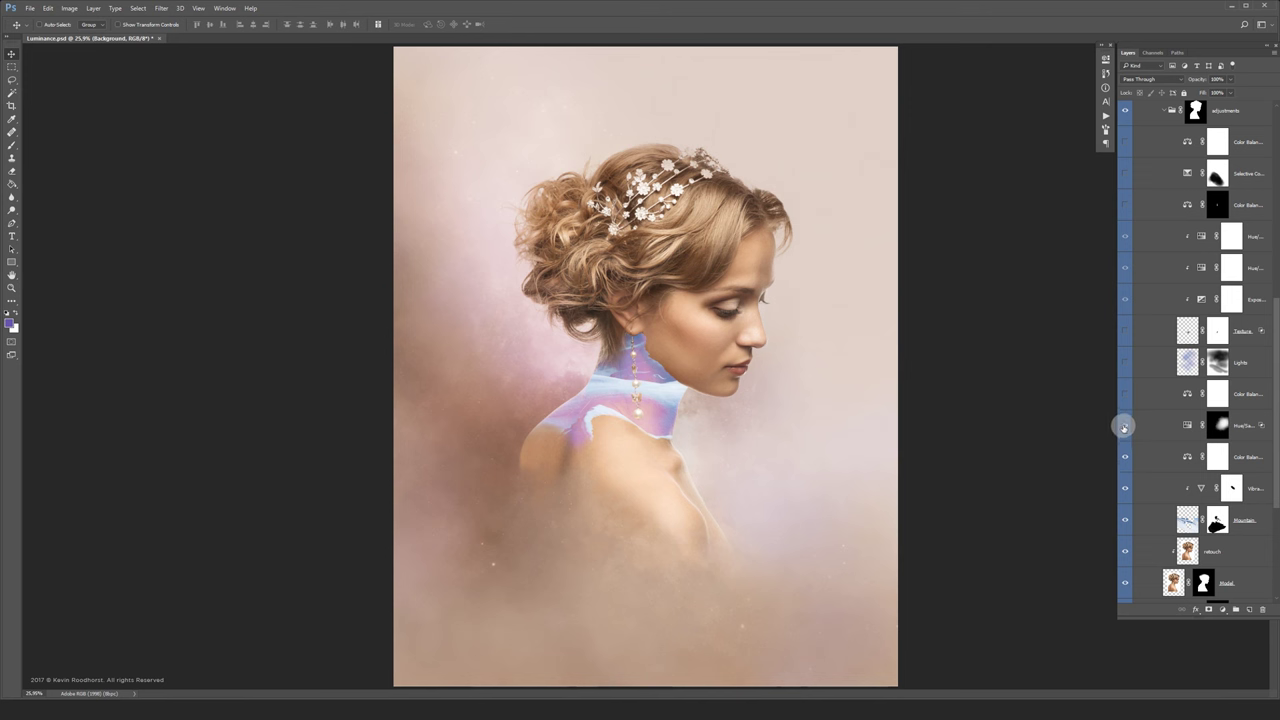
left_click(1124, 428)
left_click(1125, 394)
left_click(1124, 364)
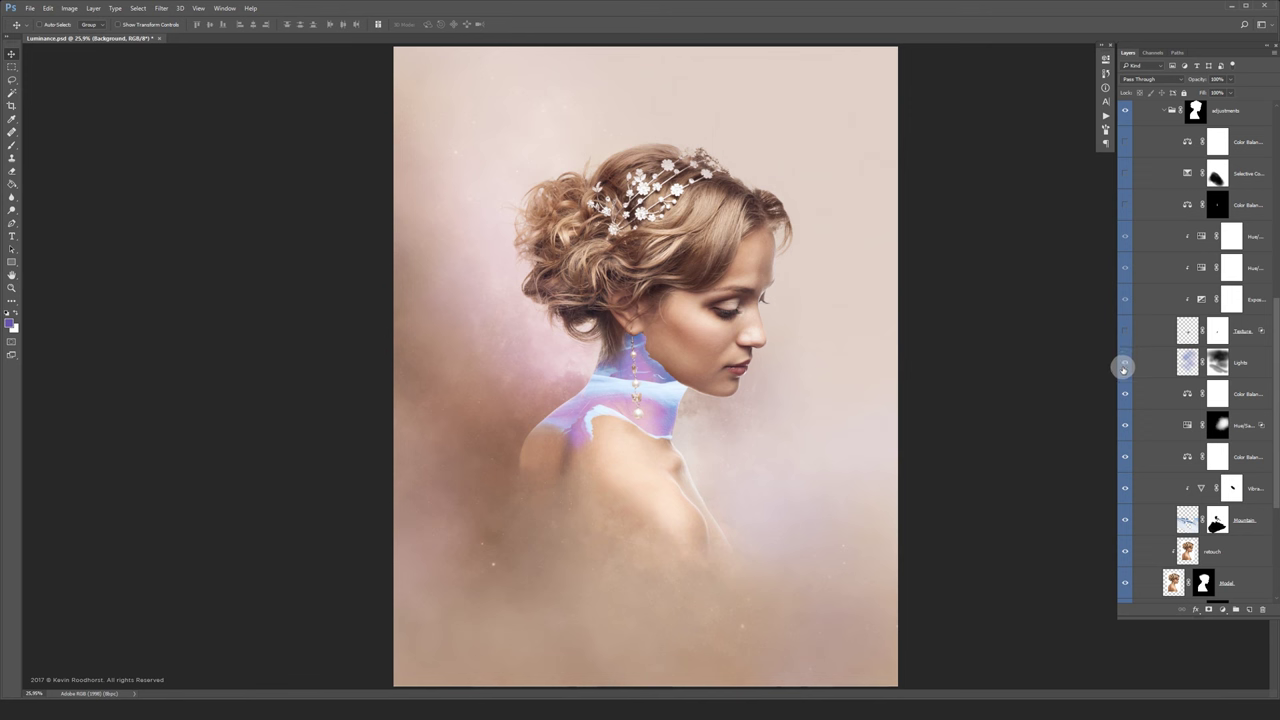
left_click(1254, 364)
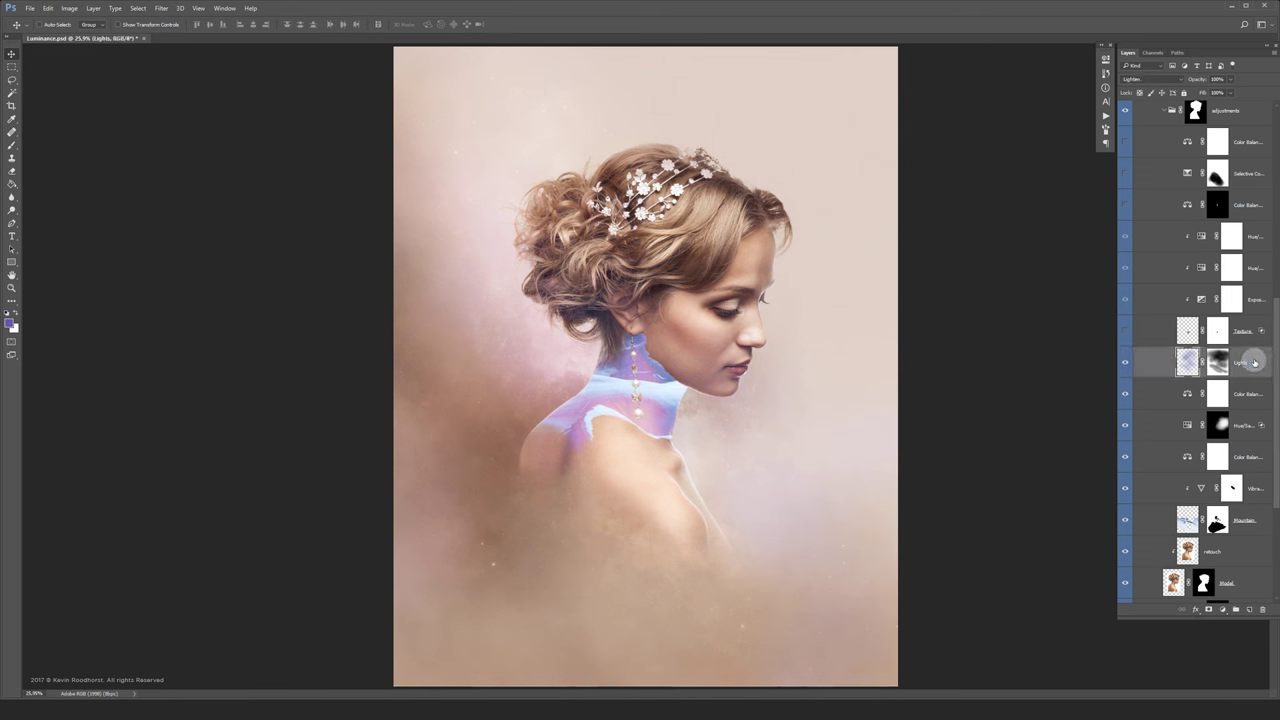
left_click(1127, 333)
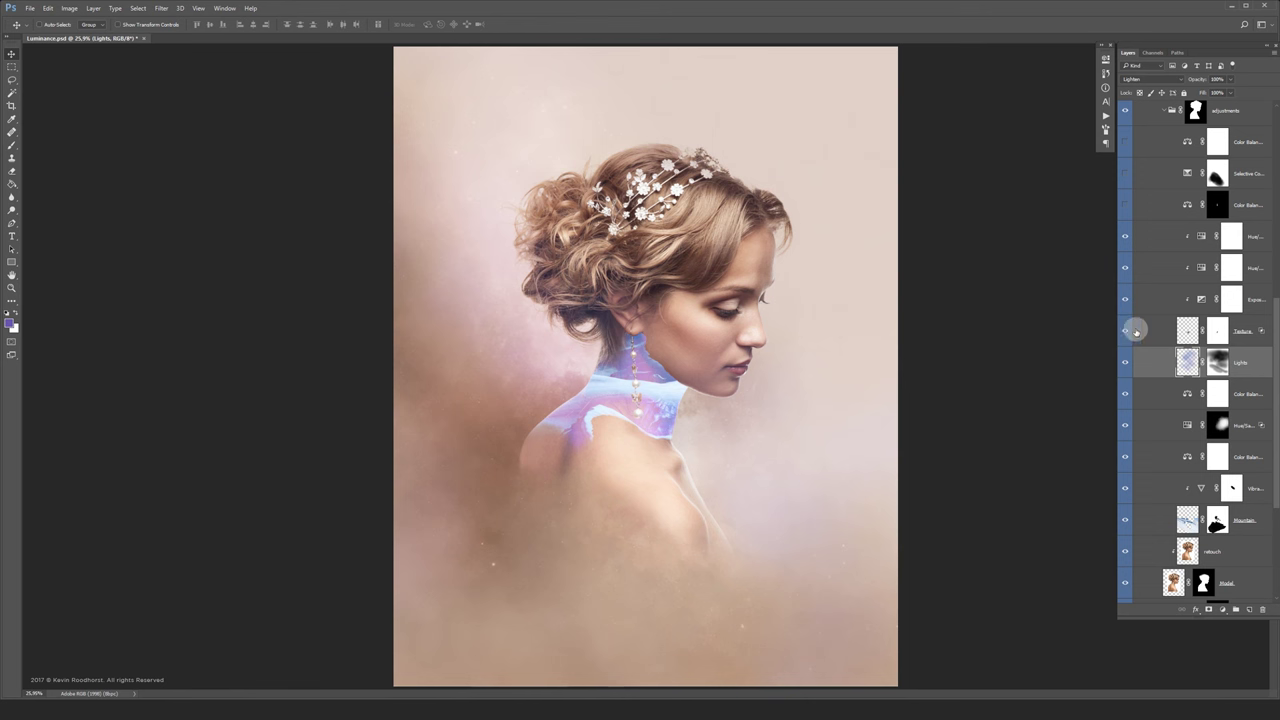
left_click(1252, 329)
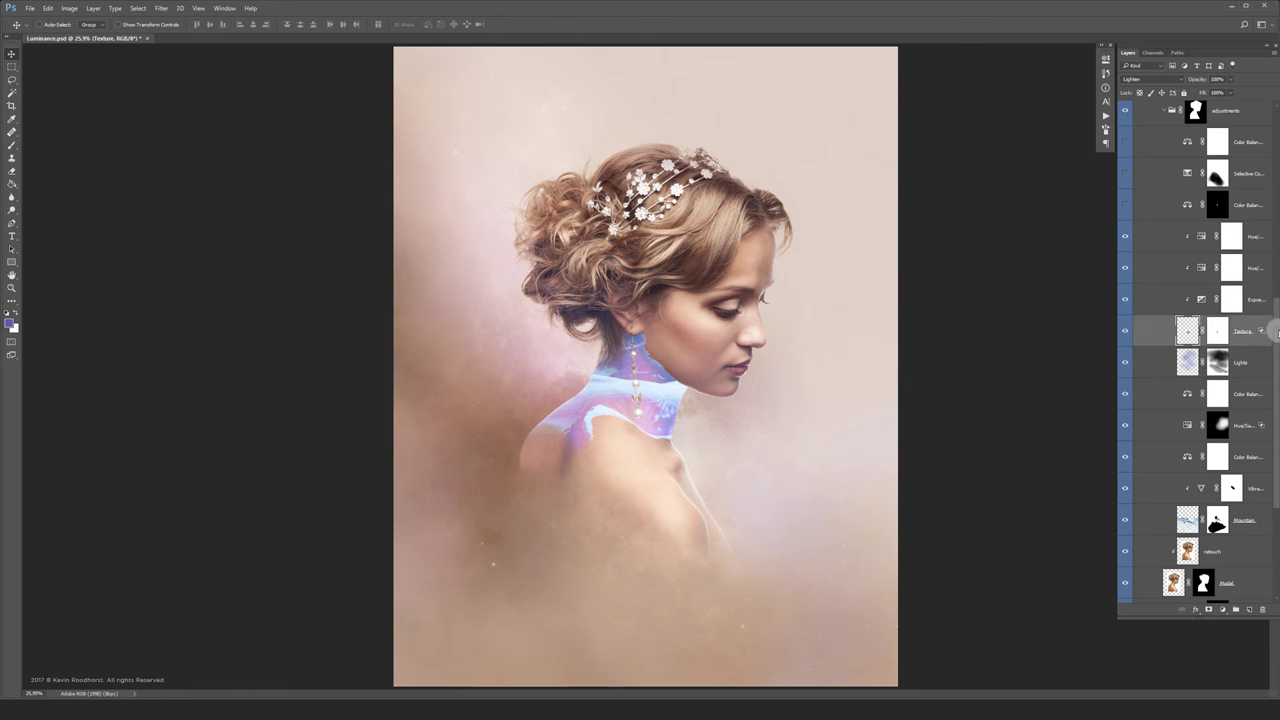
scroll(1254, 328, "up", 4)
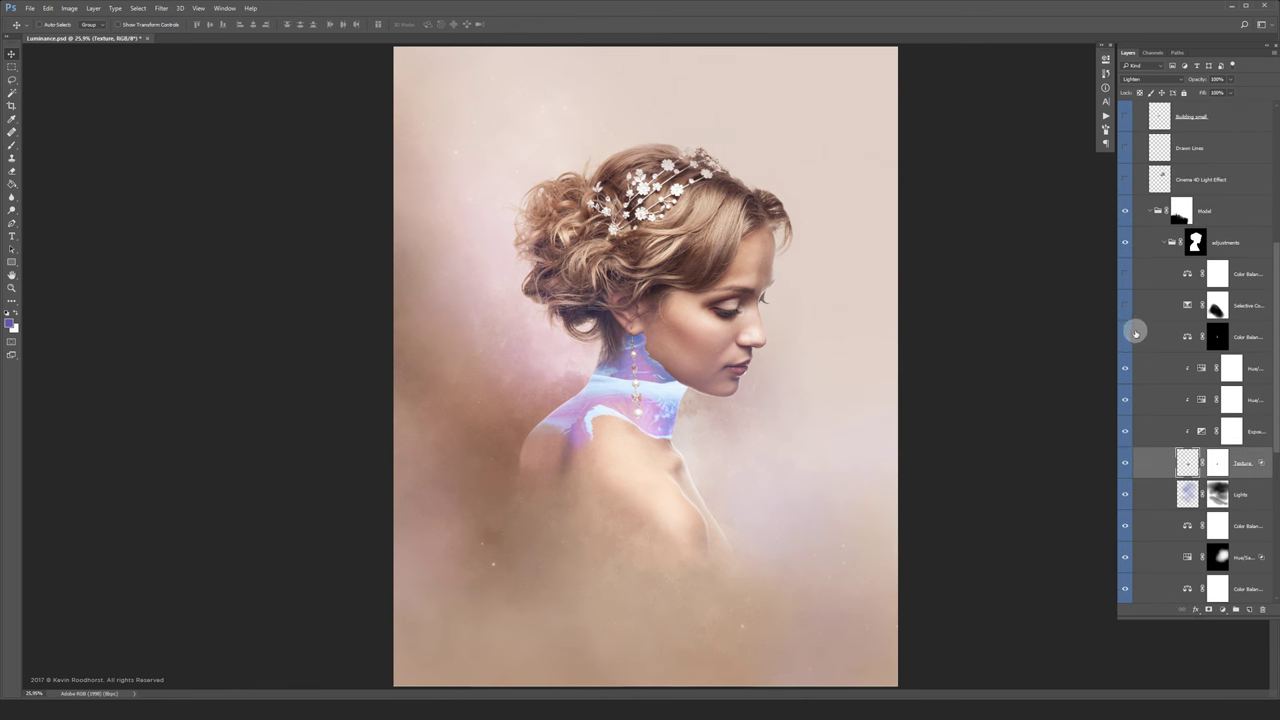
left_click(1126, 307)
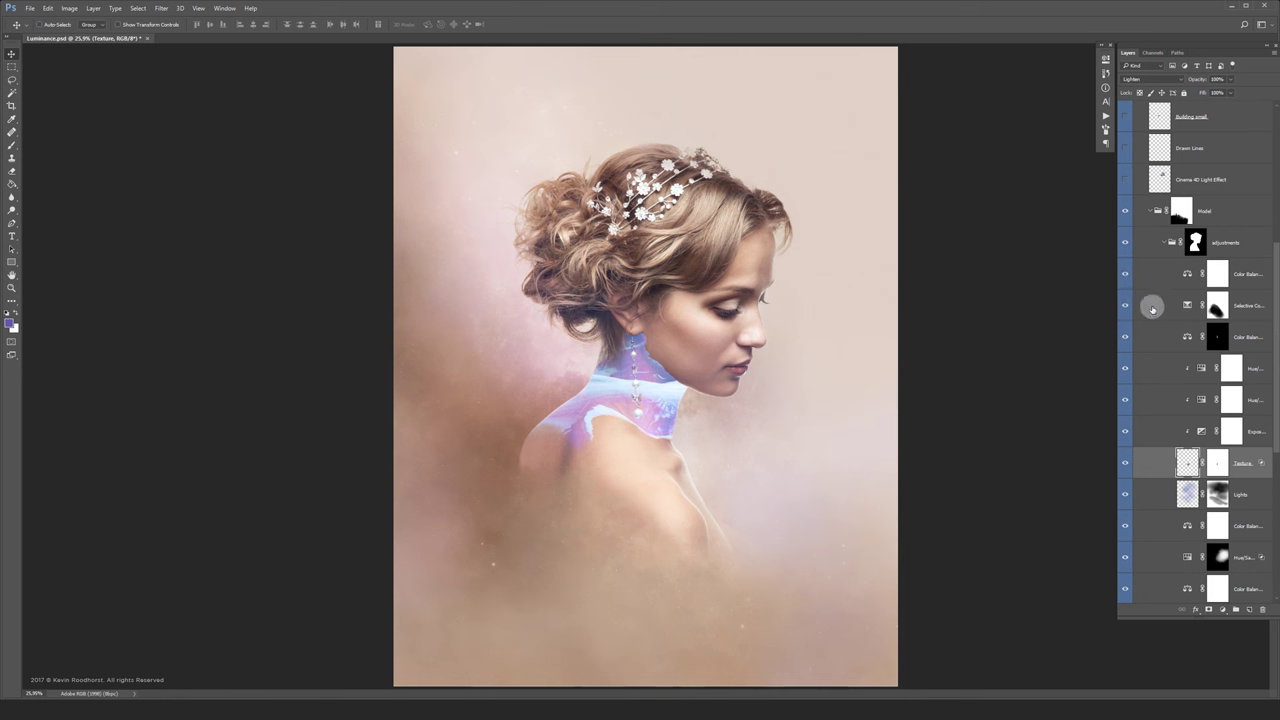
left_click(1163, 245)
Turn on the Building Behind Model streaks behind the neck and check their blend mode.
left_click(1163, 244)
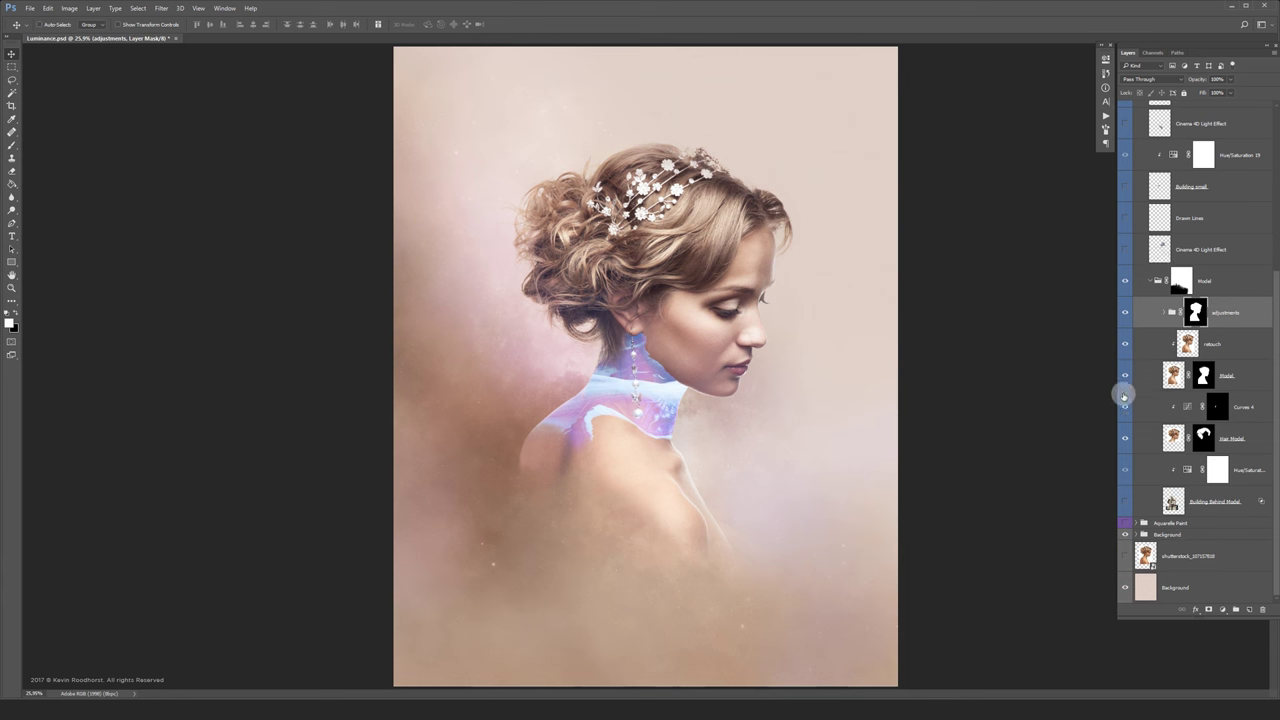
left_click(1124, 502)
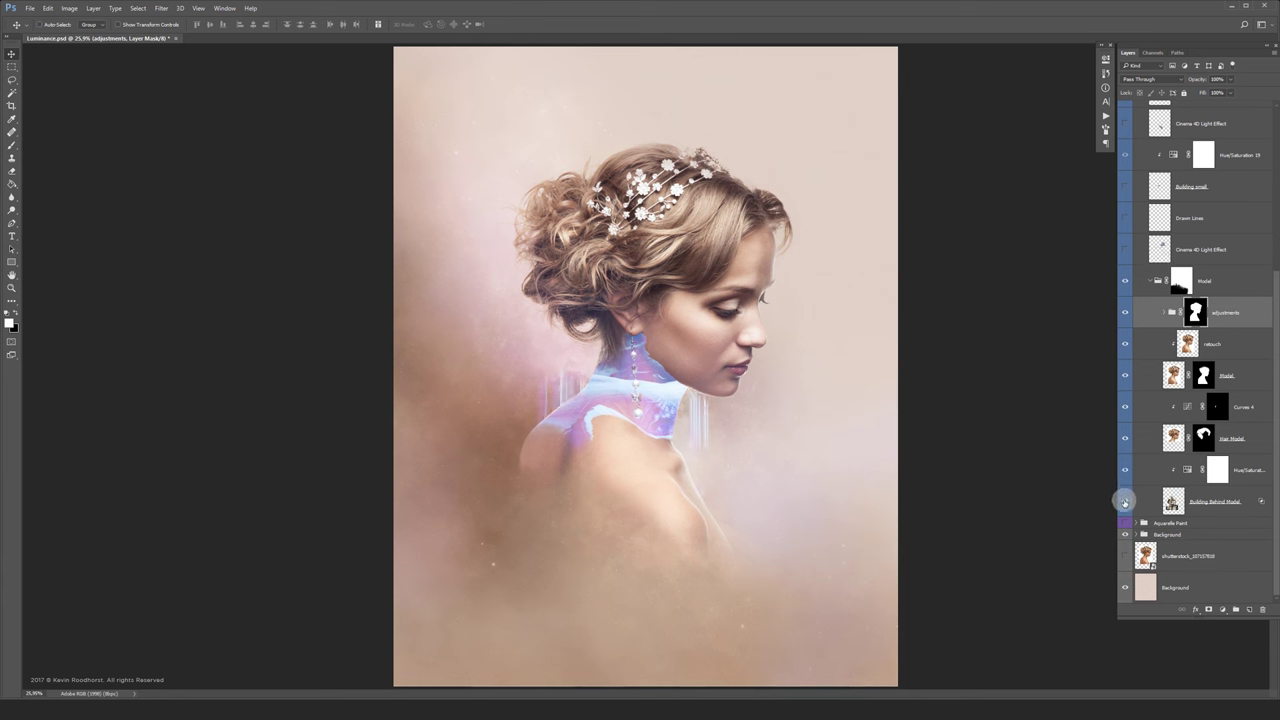
left_click(1125, 501)
left_click(1125, 501)
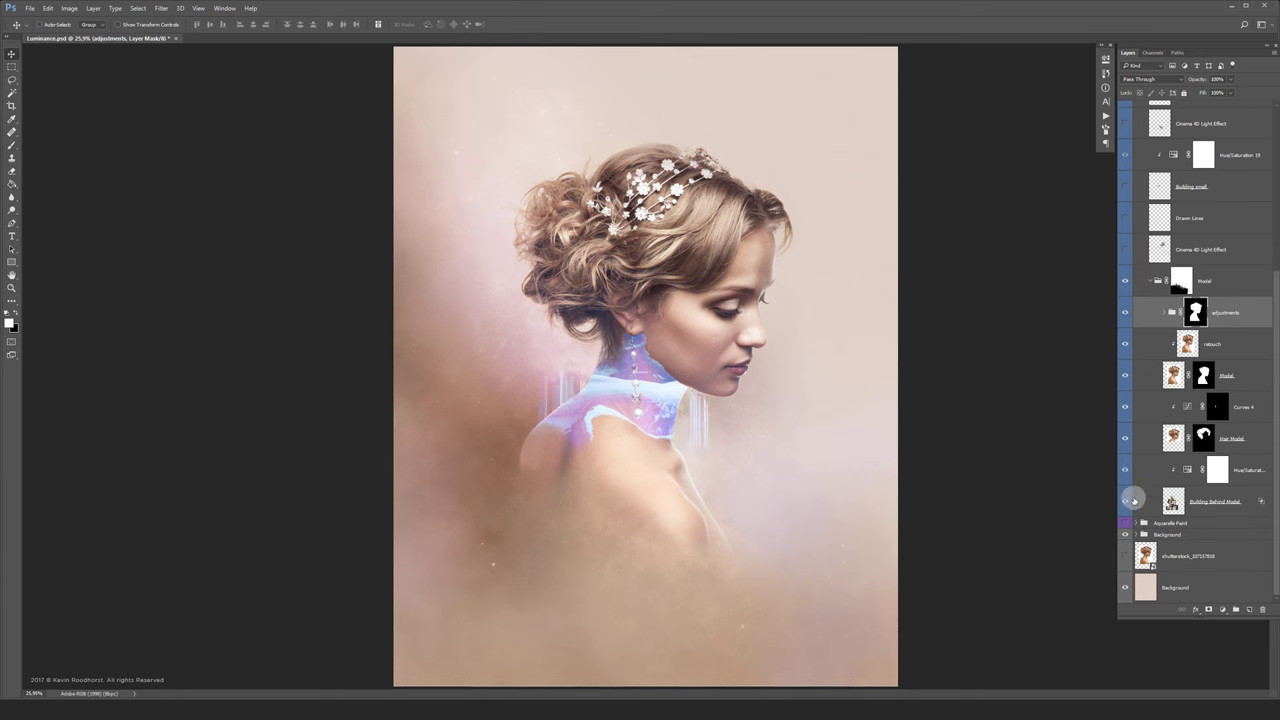
left_click(1232, 496)
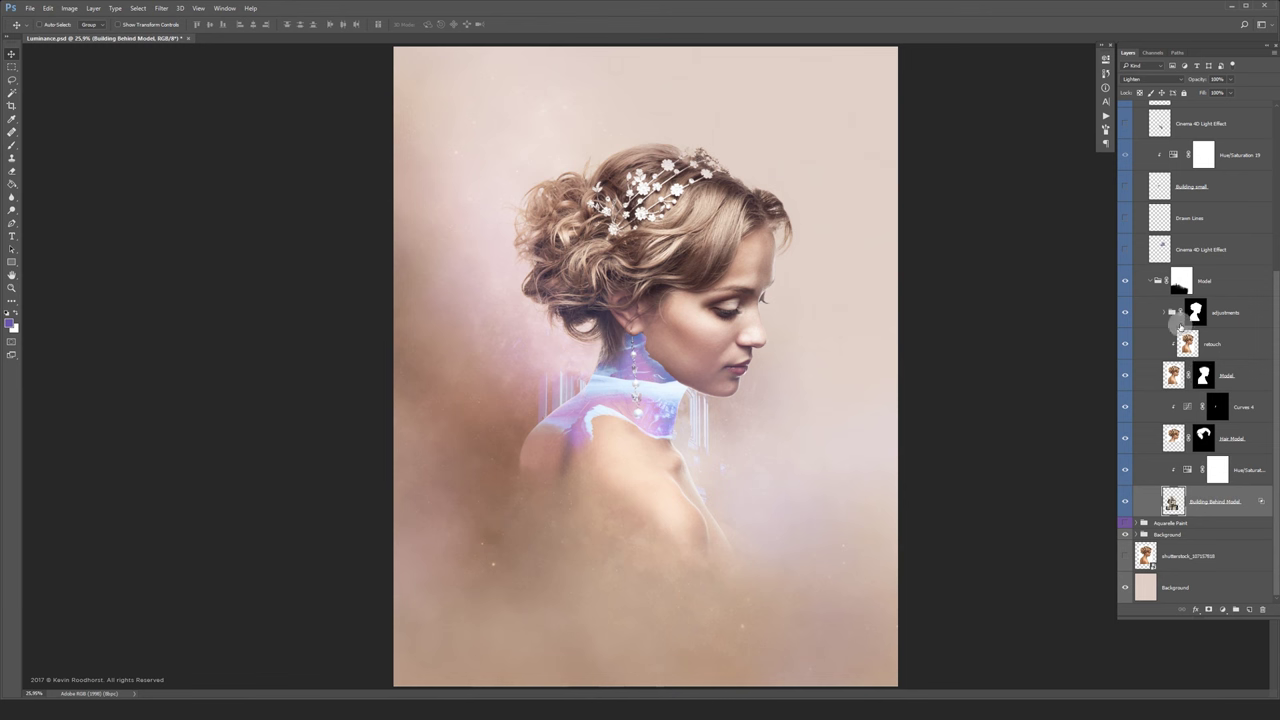
scroll(1276, 300, "up", 5)
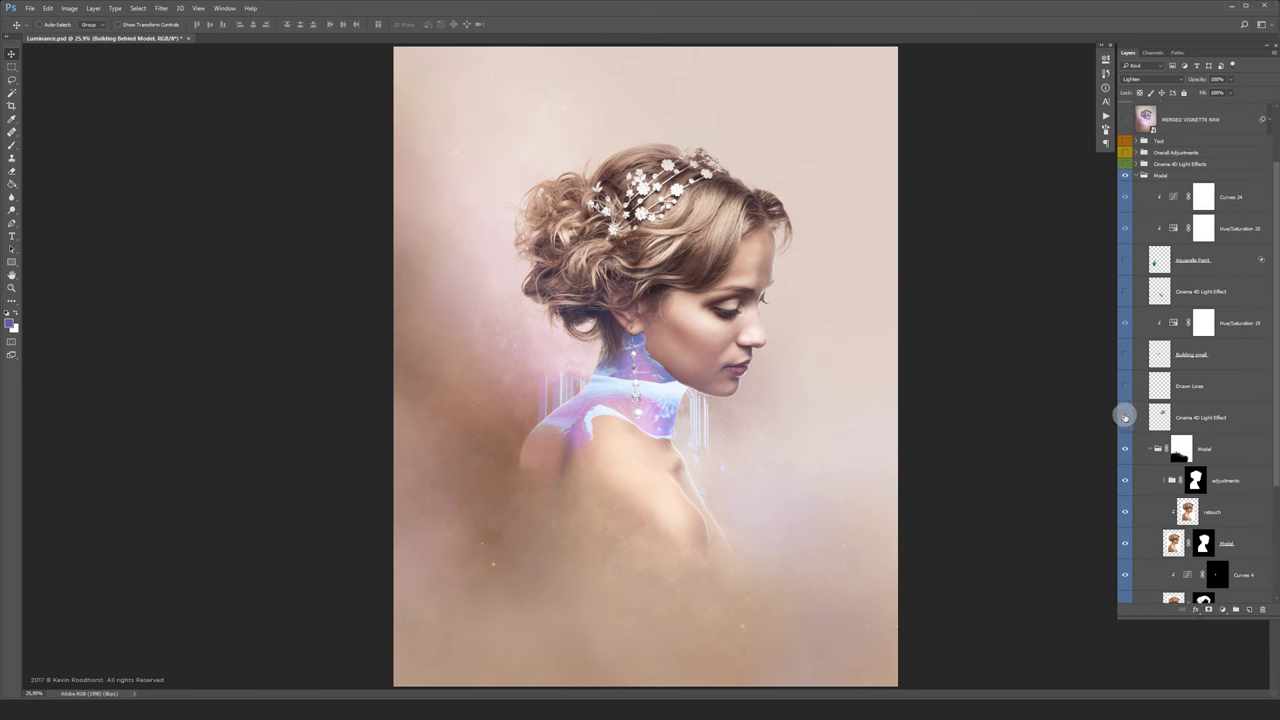
Turn on the Cinema 4D Light Effect, Drawn Lines, Building small and Aquarelle Paint layers.
left_click(1125, 417)
left_click(1124, 420)
left_click_drag(1124, 423, 1124, 355)
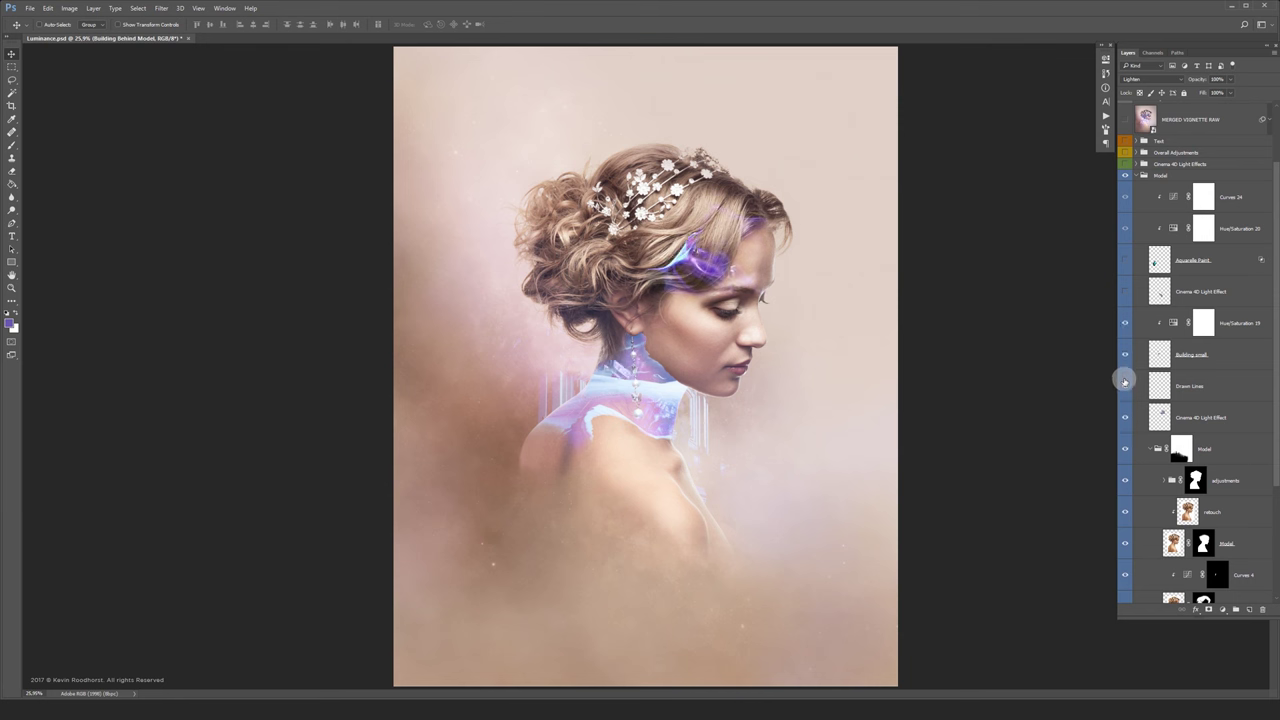
left_click(1124, 417)
left_click(1125, 420)
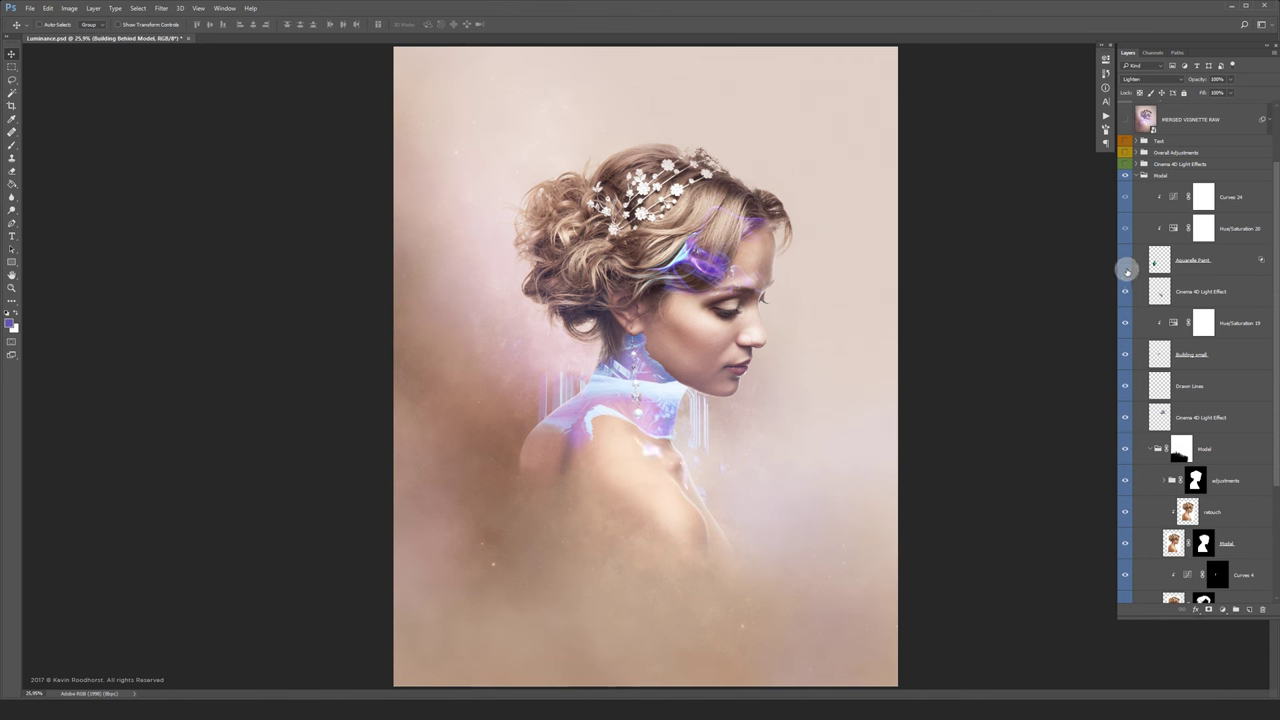
left_click(1124, 260)
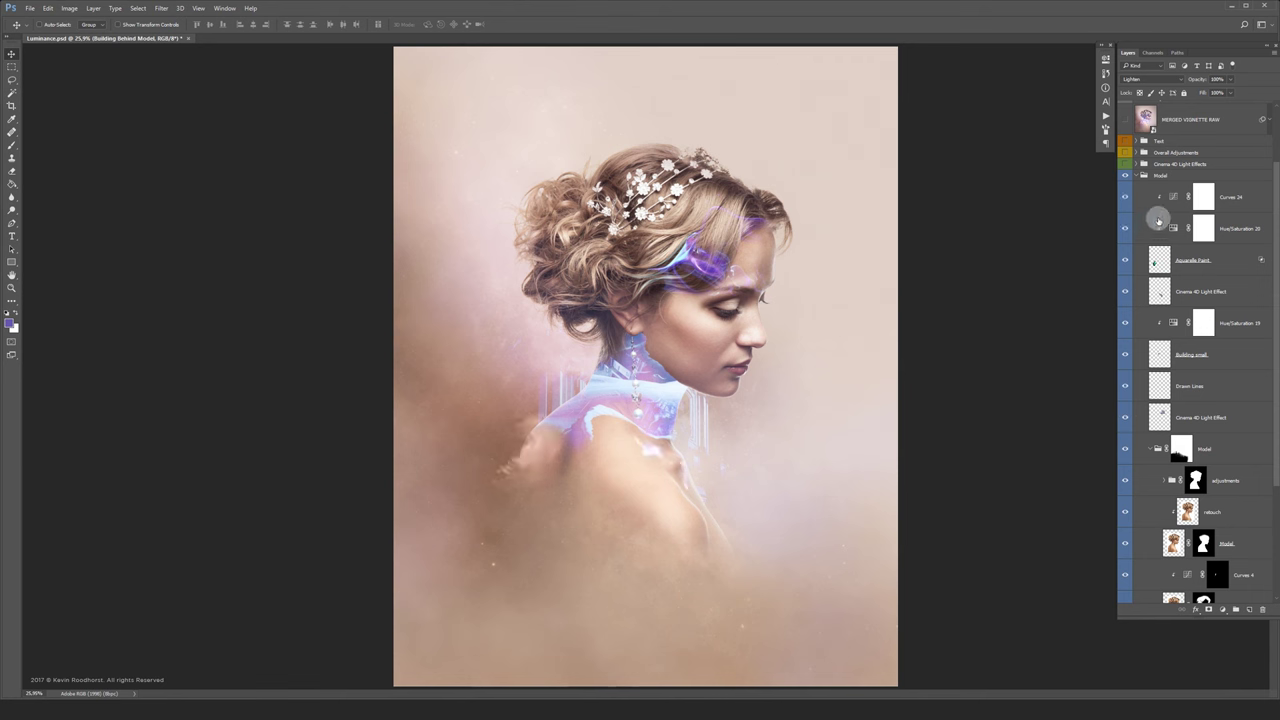
left_click(1137, 175)
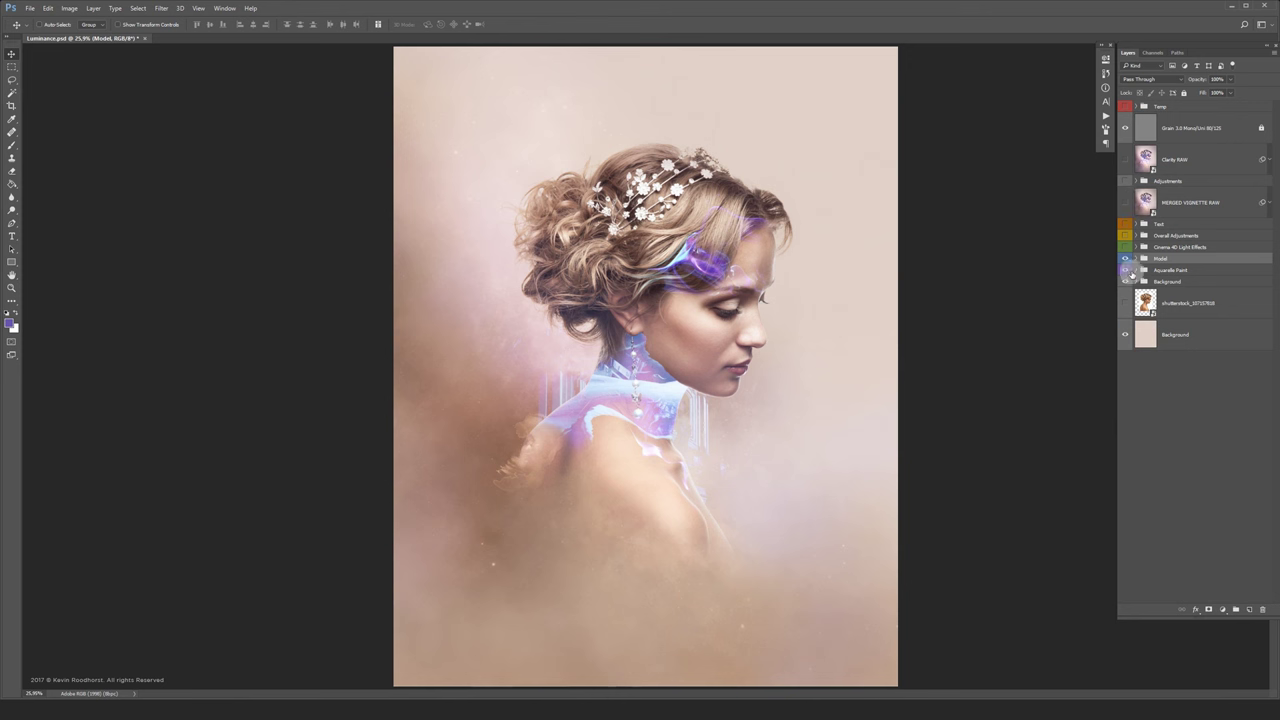
Enable the three Watercolor Brush layers and Curves 10 in Aquarelle Paint, then turn on the Temp group.
left_click(1137, 271)
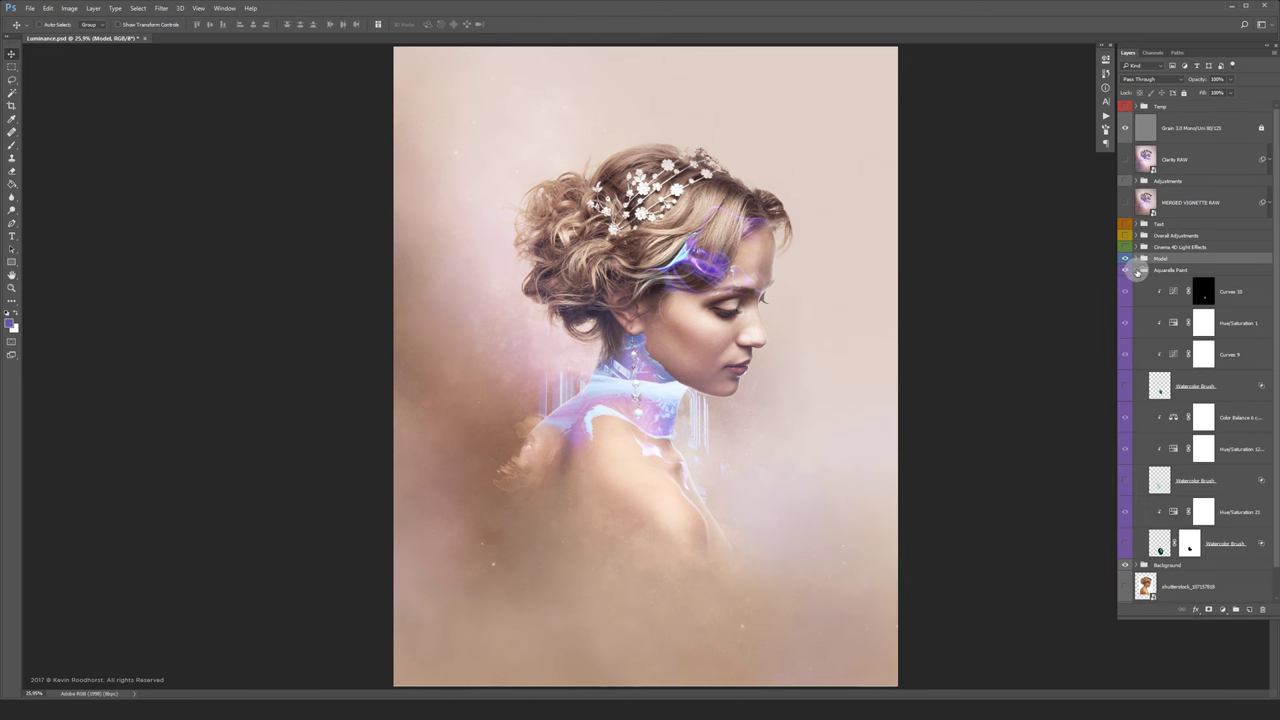
left_click(1124, 545)
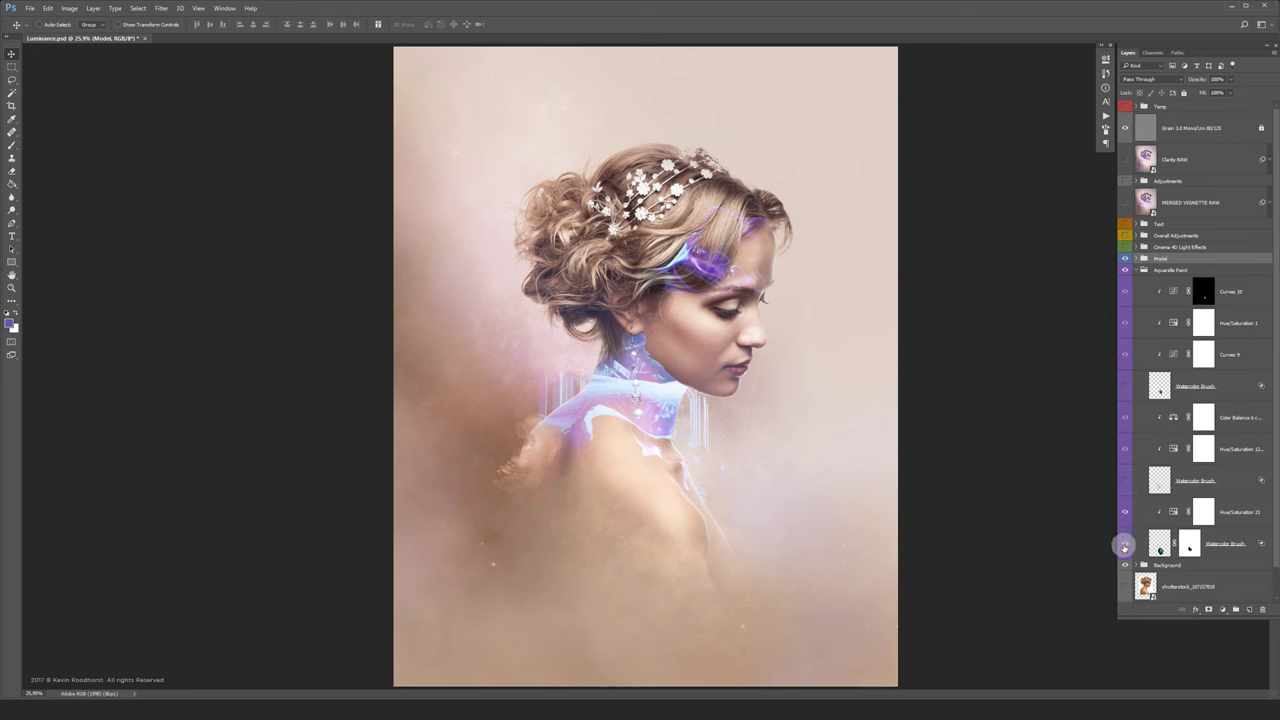
left_click(1125, 482)
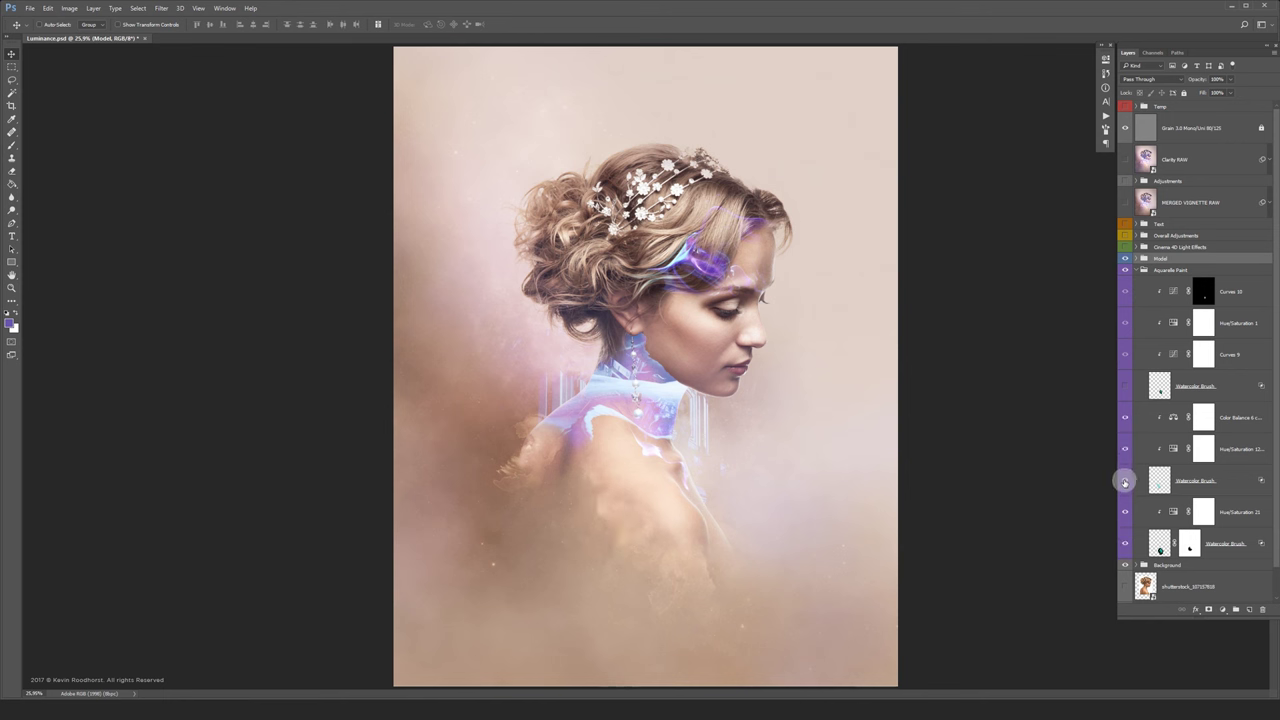
left_click(1125, 386)
left_click(1125, 293)
left_click(1125, 271)
left_click(1125, 271)
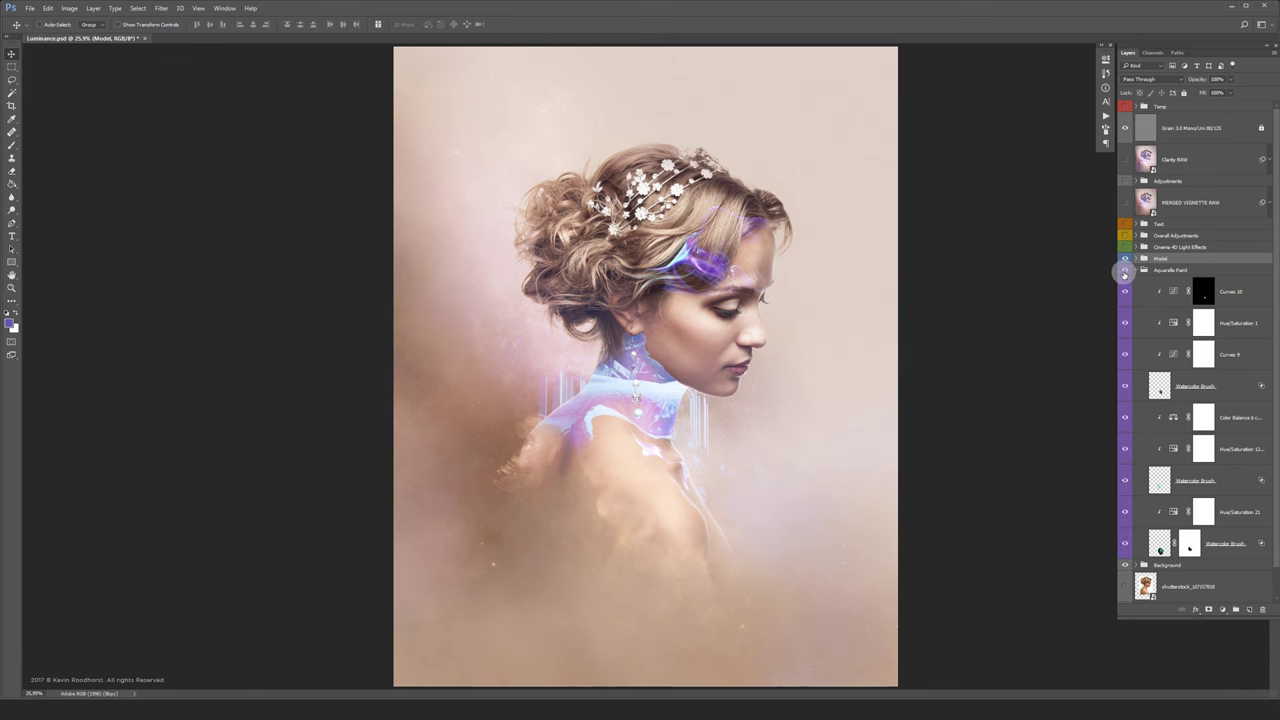
left_click(1125, 106)
left_click(1137, 106)
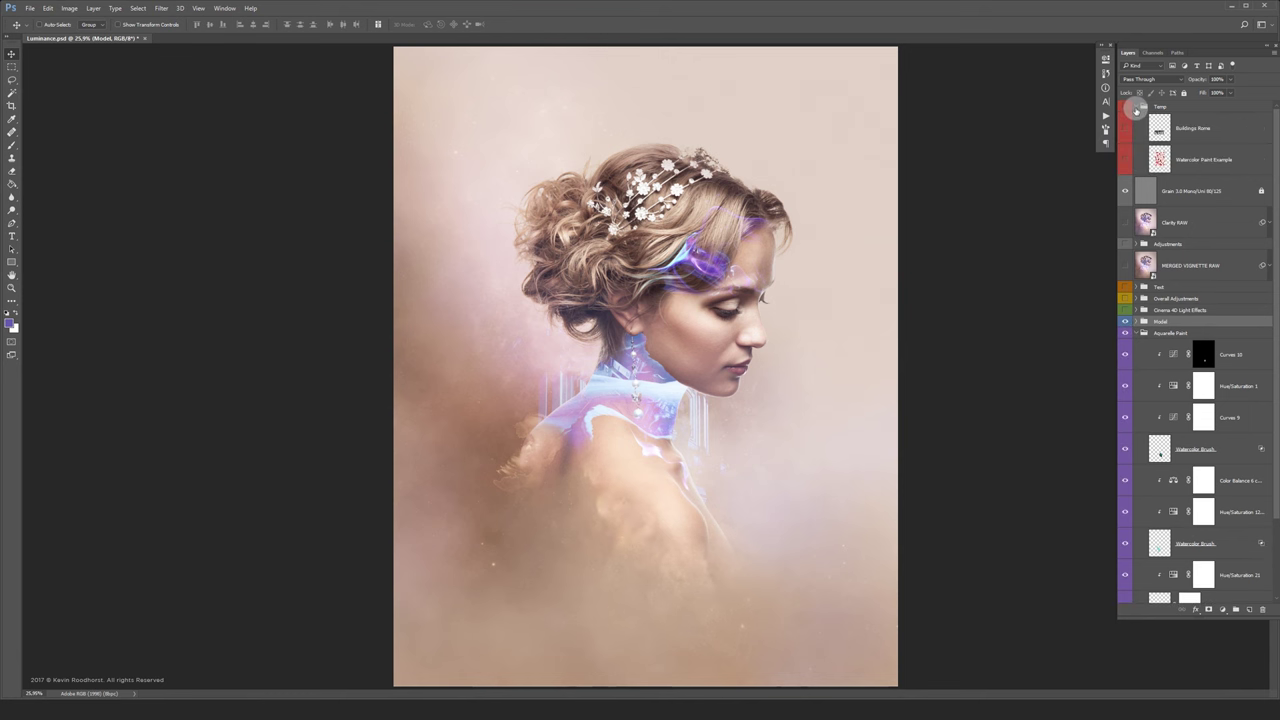
Briefly show the Watercolor Paint Example sheet, hide it, and collapse the Temp and Aquarelle Paint groups.
left_click(1125, 160)
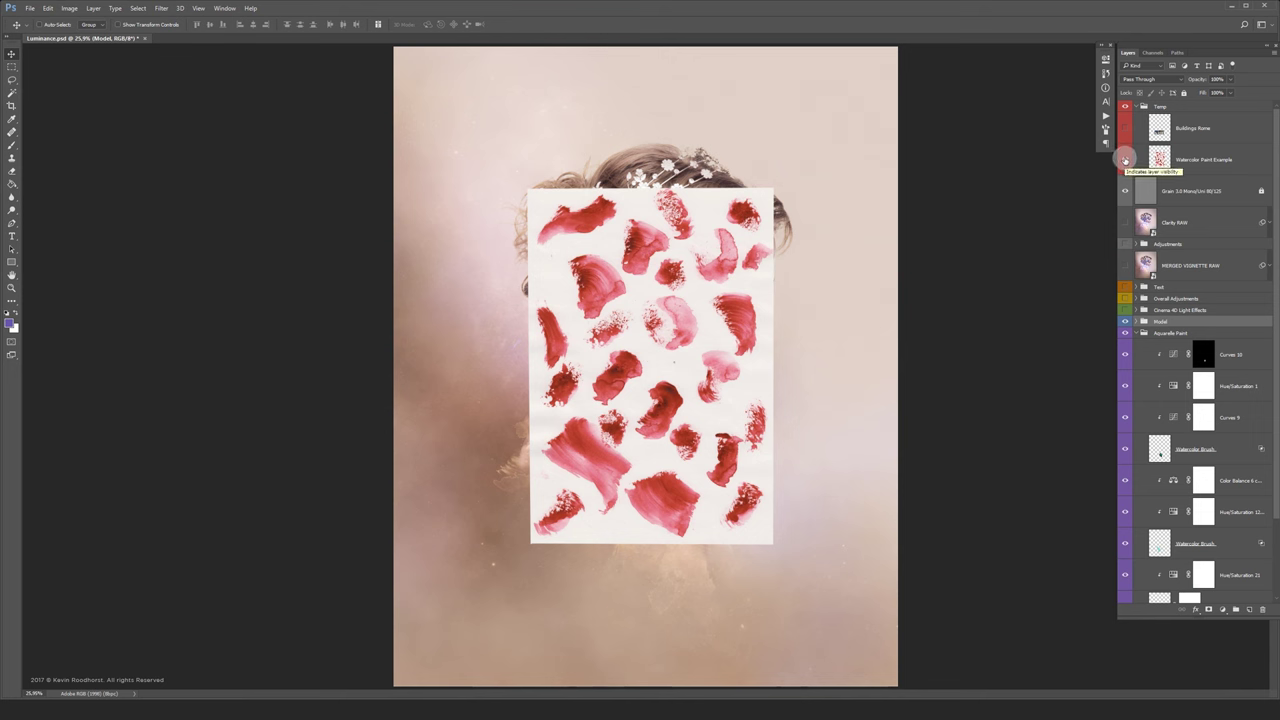
left_click(1125, 160)
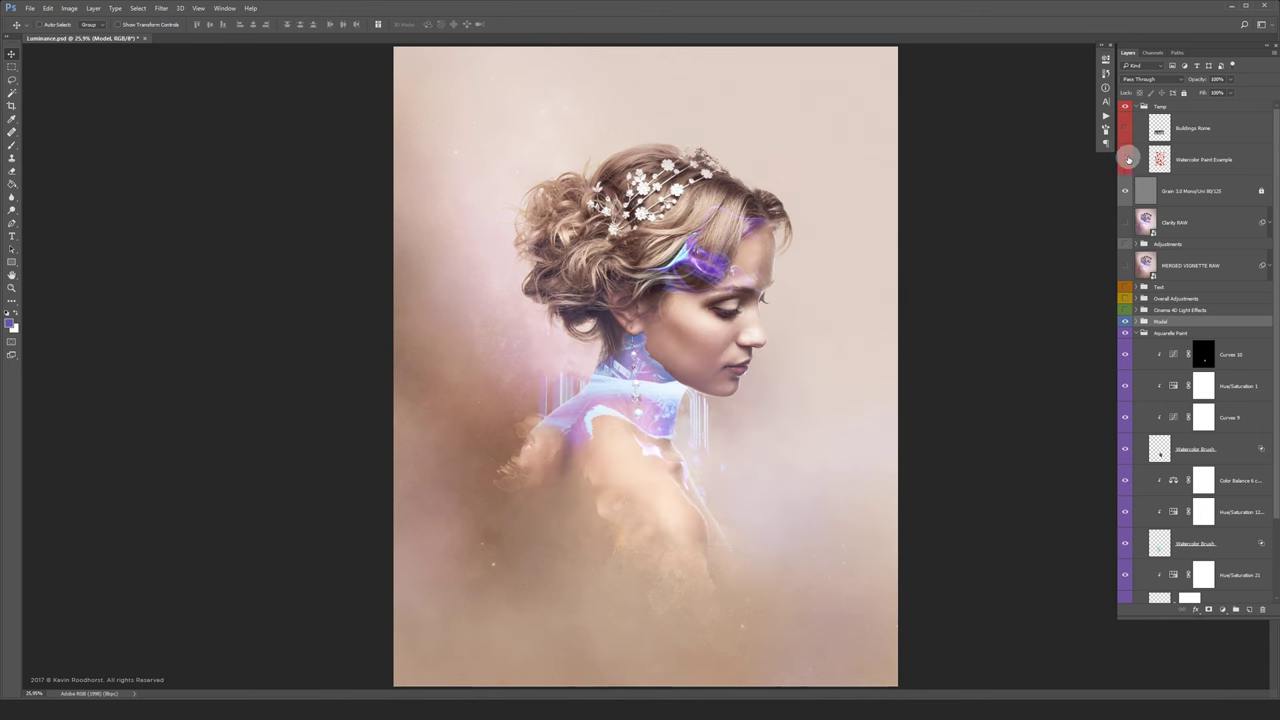
left_click(1133, 106)
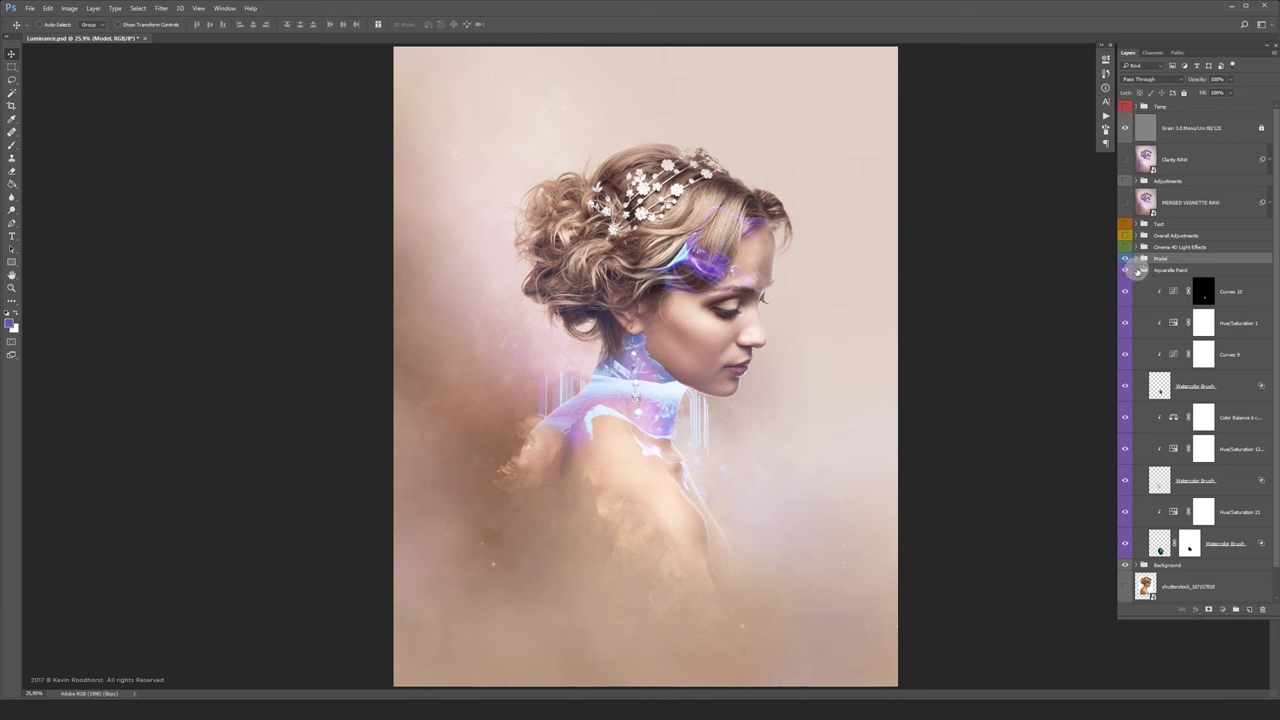
left_click(1137, 270)
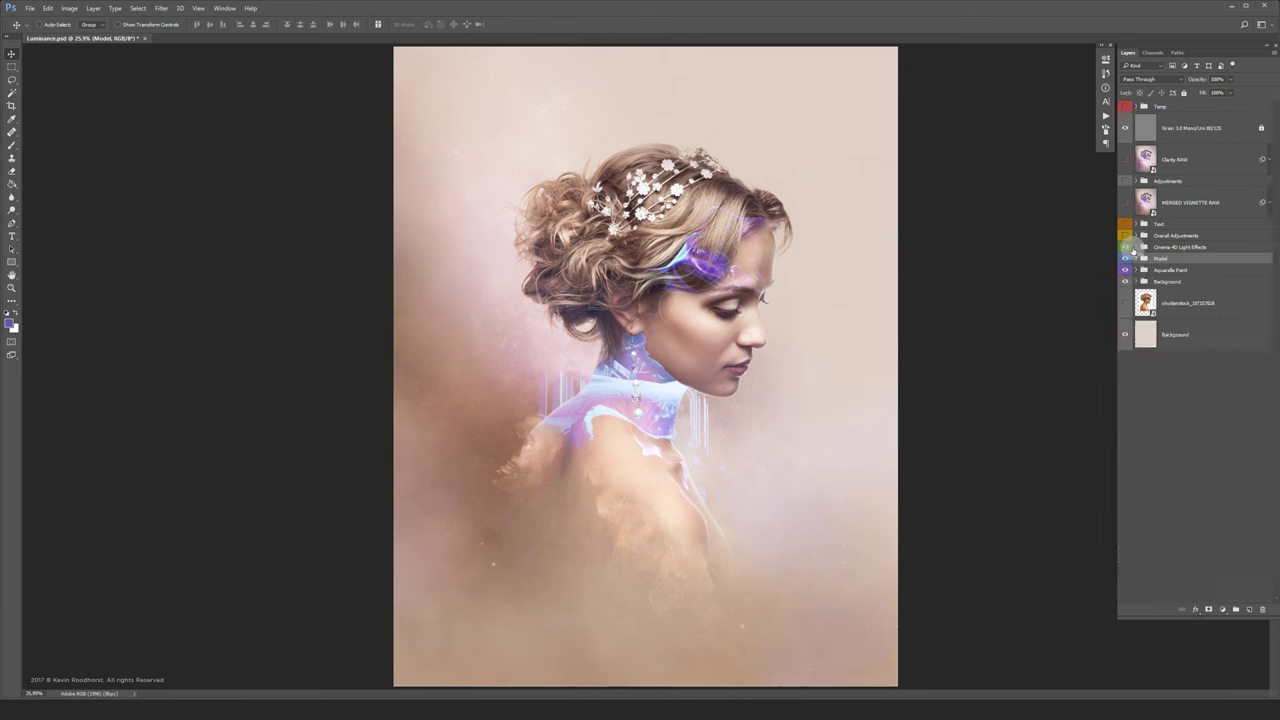
left_click(1136, 247)
Enable all three Cinema 4D Light Effect layers and toggle the group on and off to compare.
left_click(1124, 333)
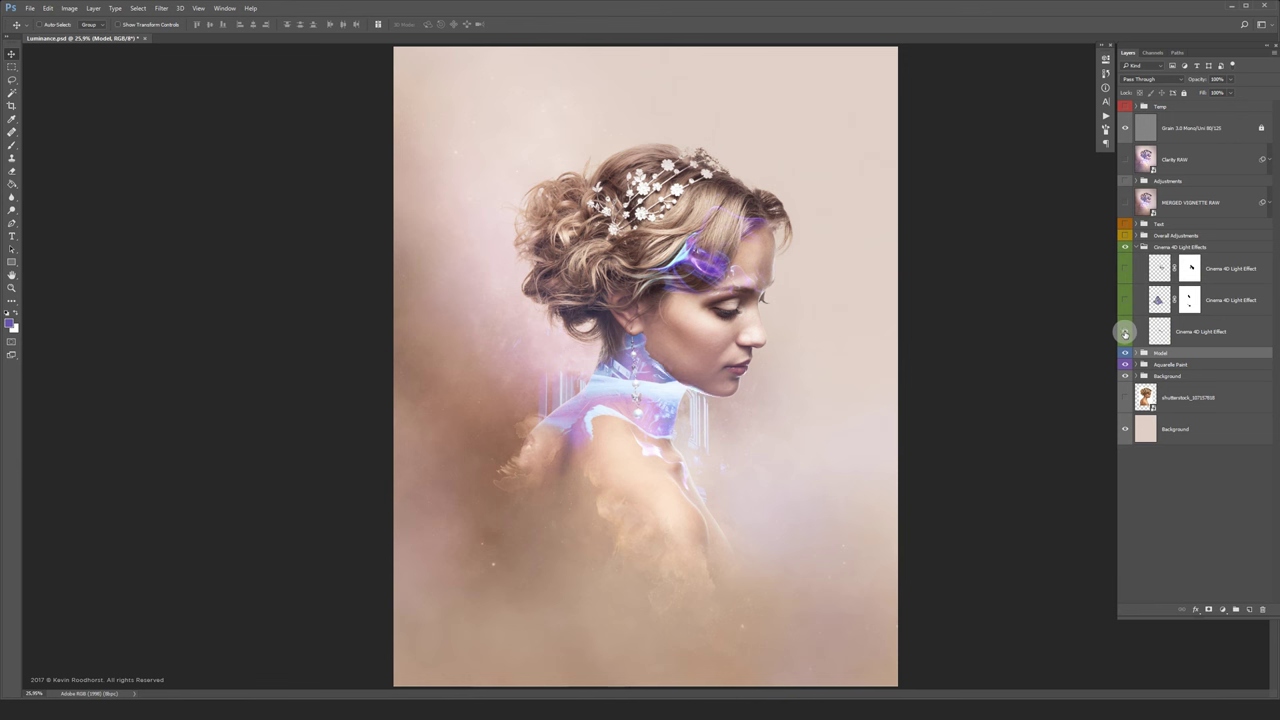
left_click(1124, 301)
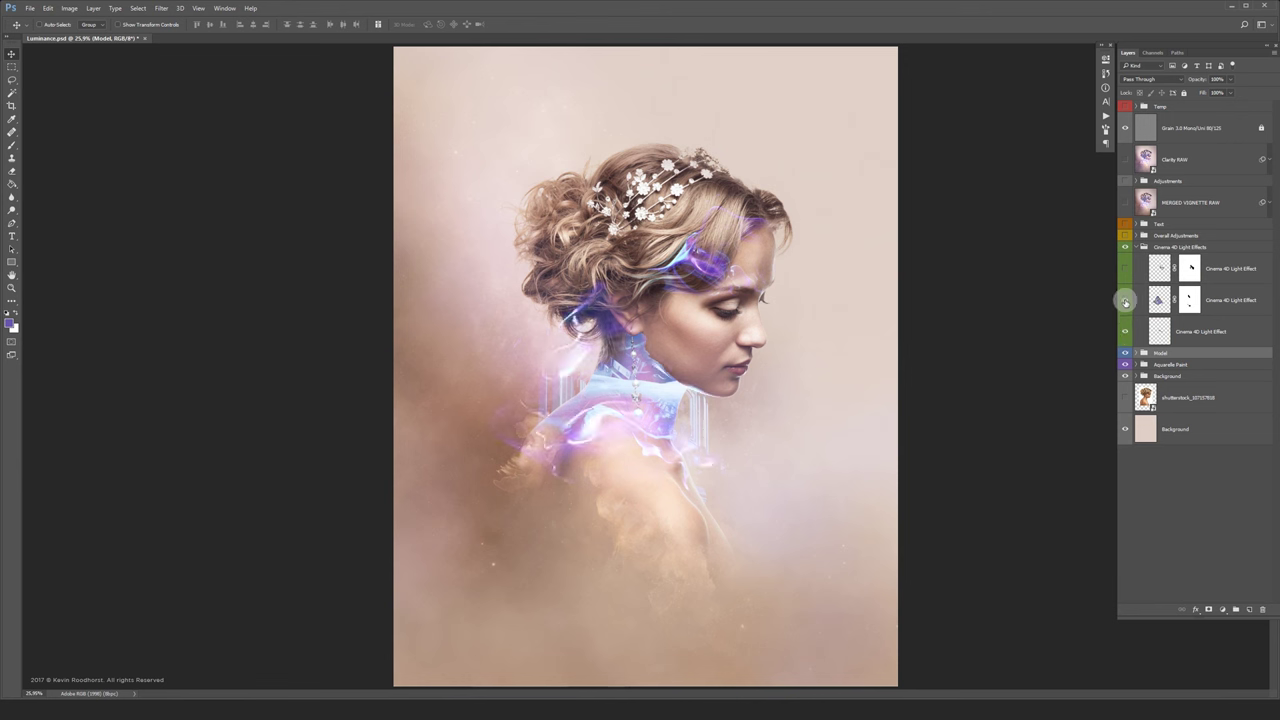
left_click(1124, 303)
left_click(1124, 303)
left_click(1124, 269)
left_click(1125, 247)
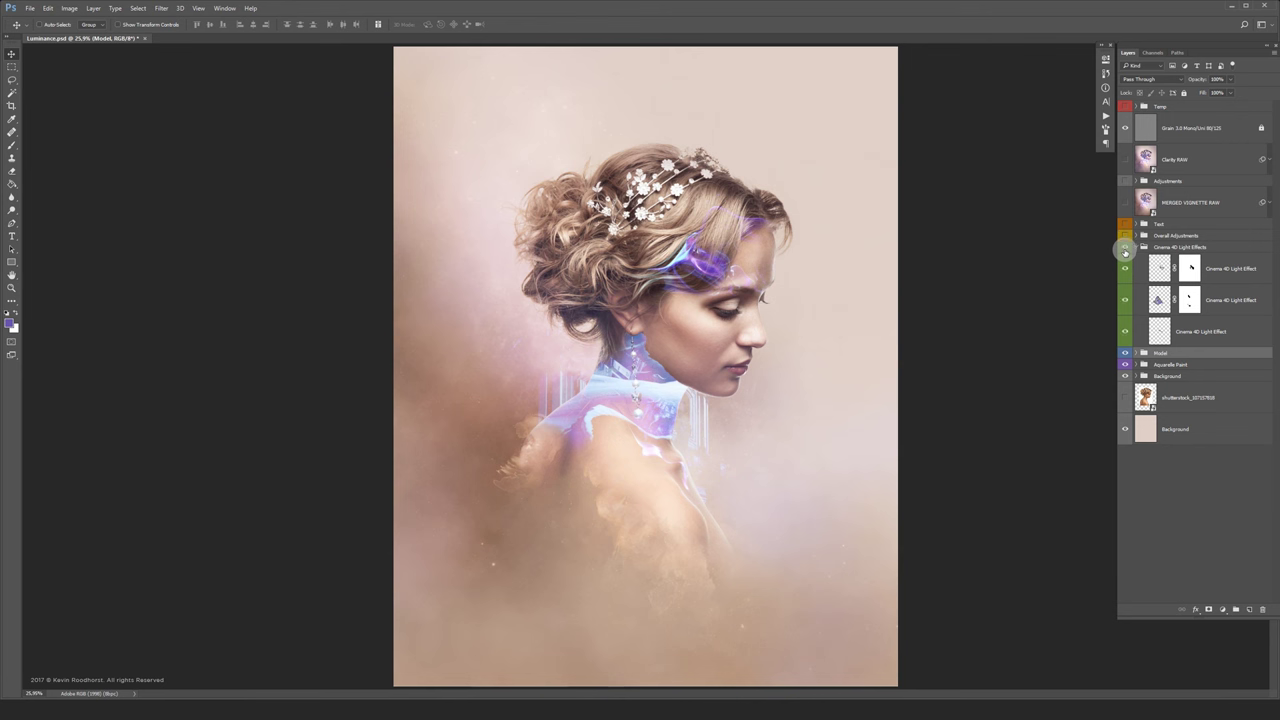
left_click(1125, 248)
left_click(1125, 250)
left_click(1125, 250)
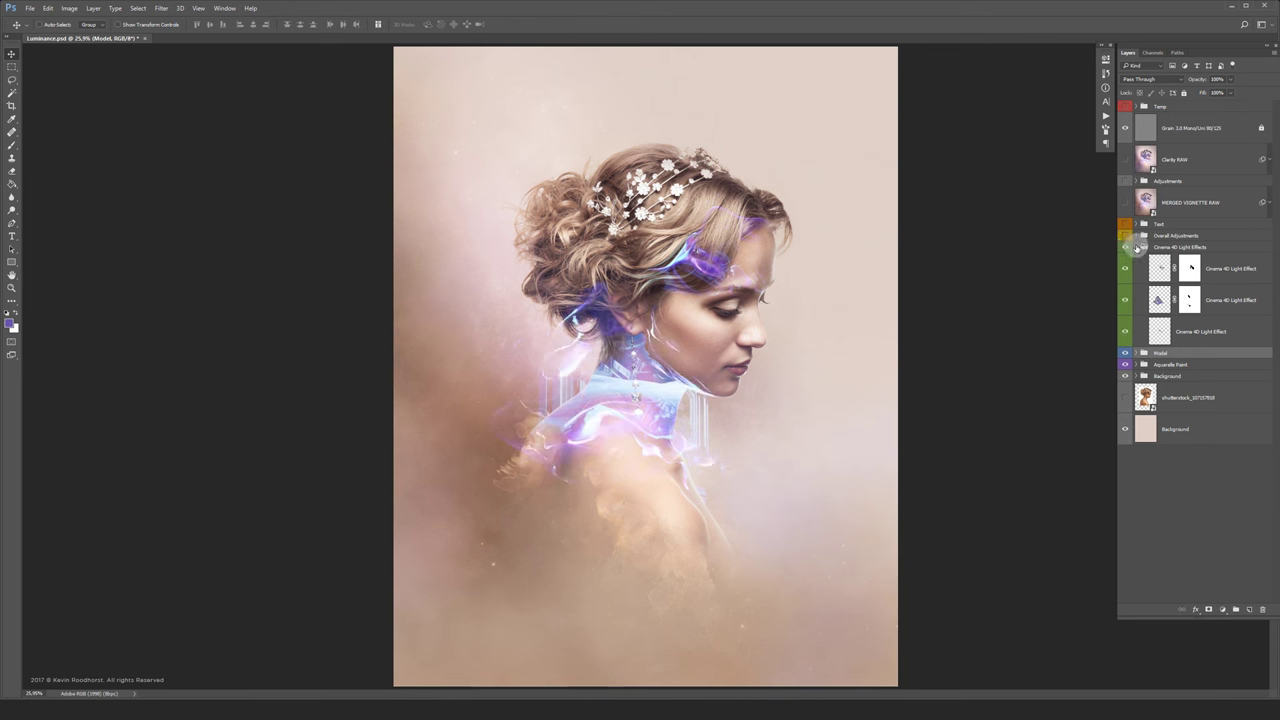
left_click(1136, 247)
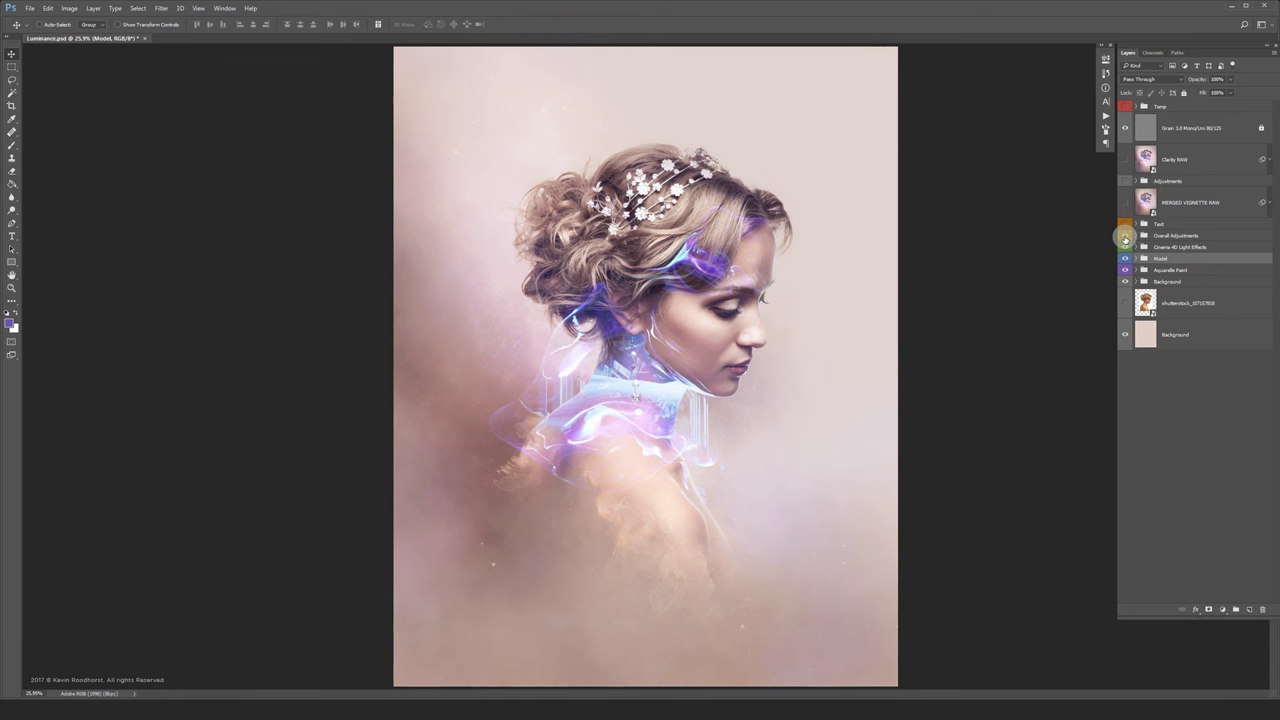
Turn on the Glow and Stardust layers in Overall Adjustments, inspecting the Glow layer's blending.
left_click(1136, 235)
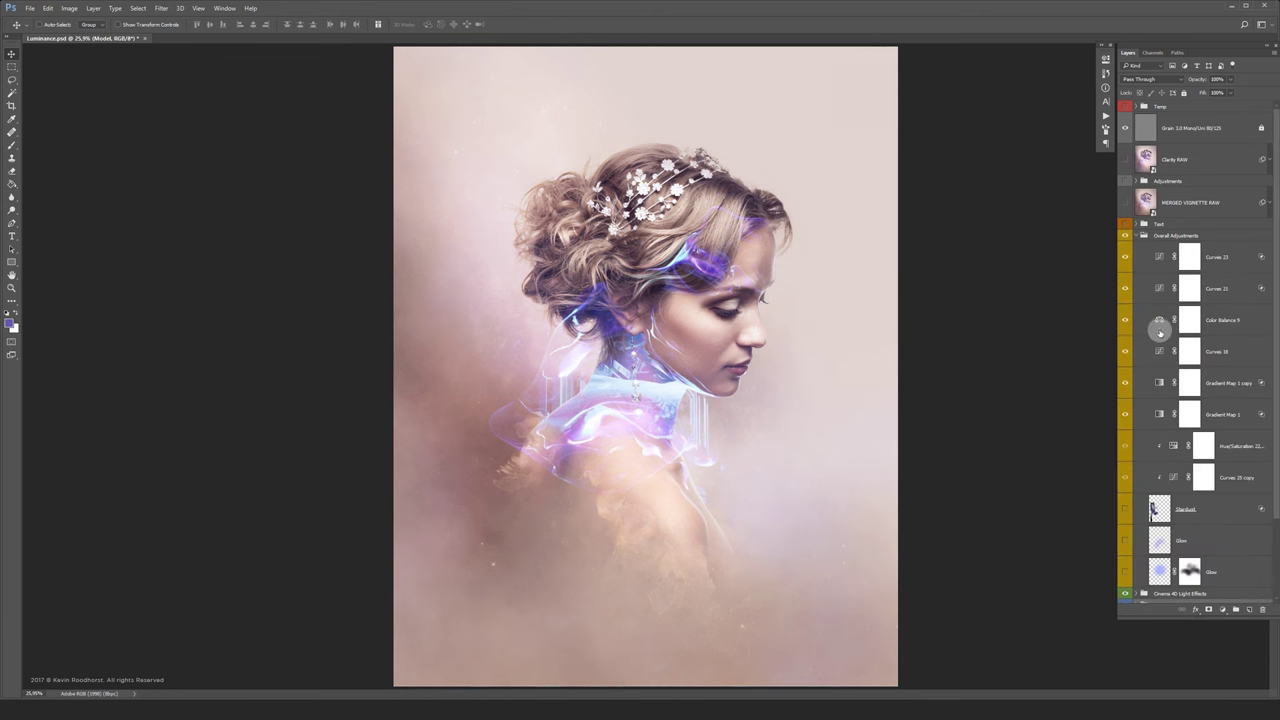
left_click(1125, 574)
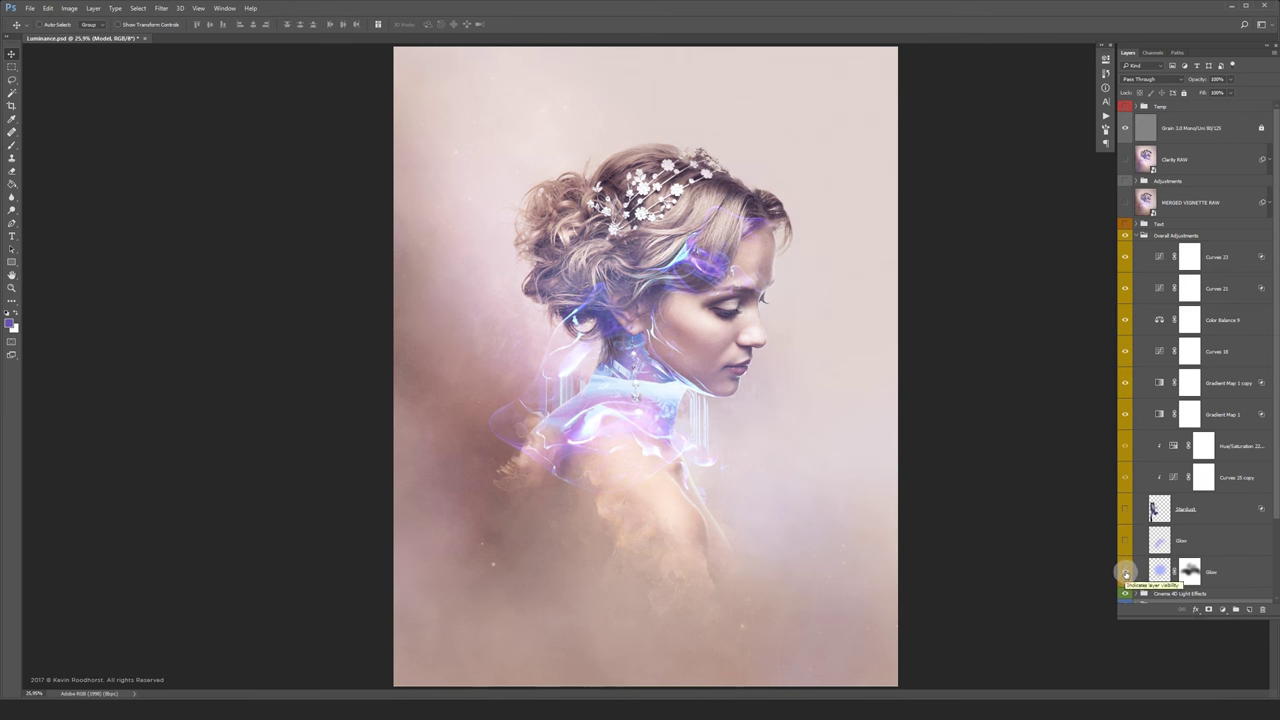
left_click(1232, 573)
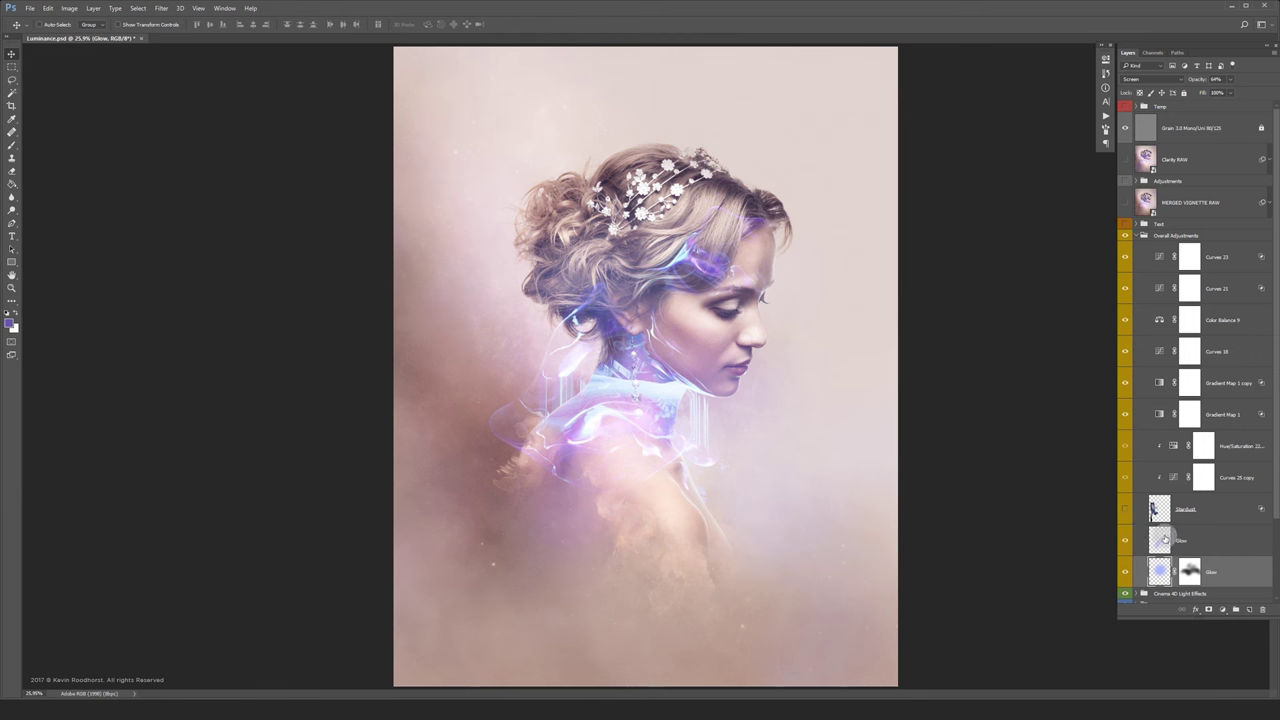
left_click(1124, 510)
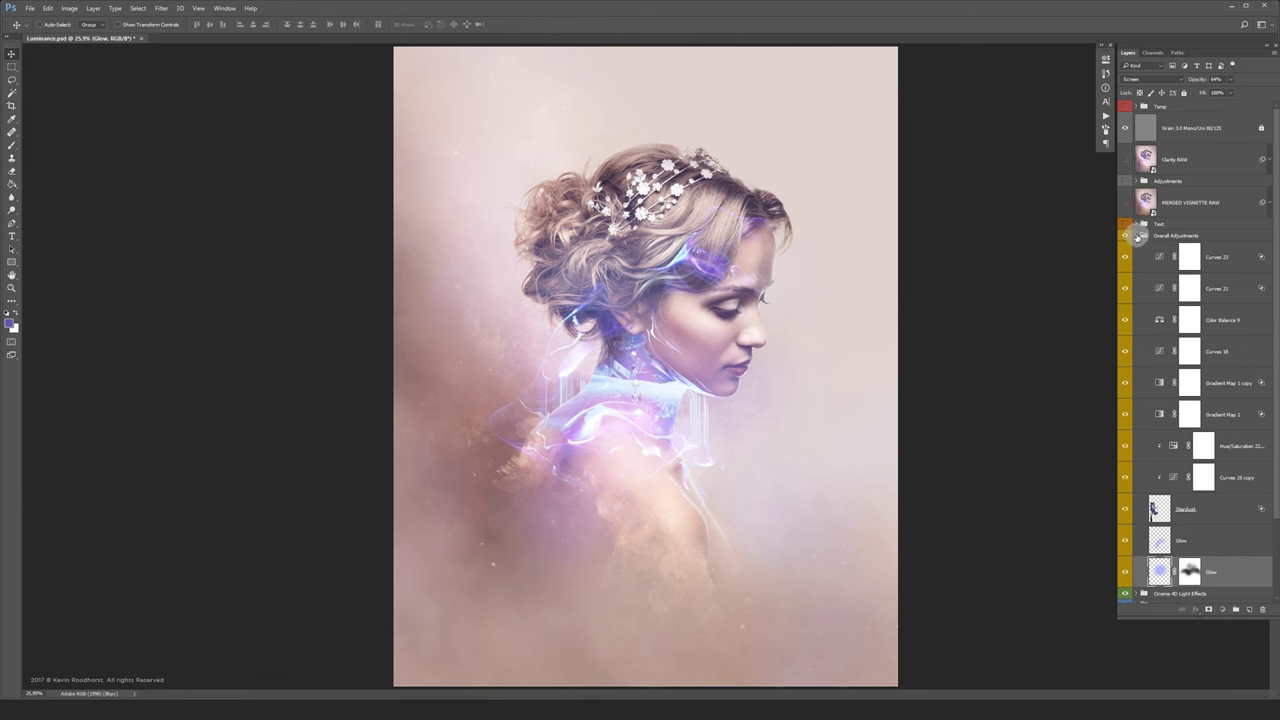
left_click(1137, 235)
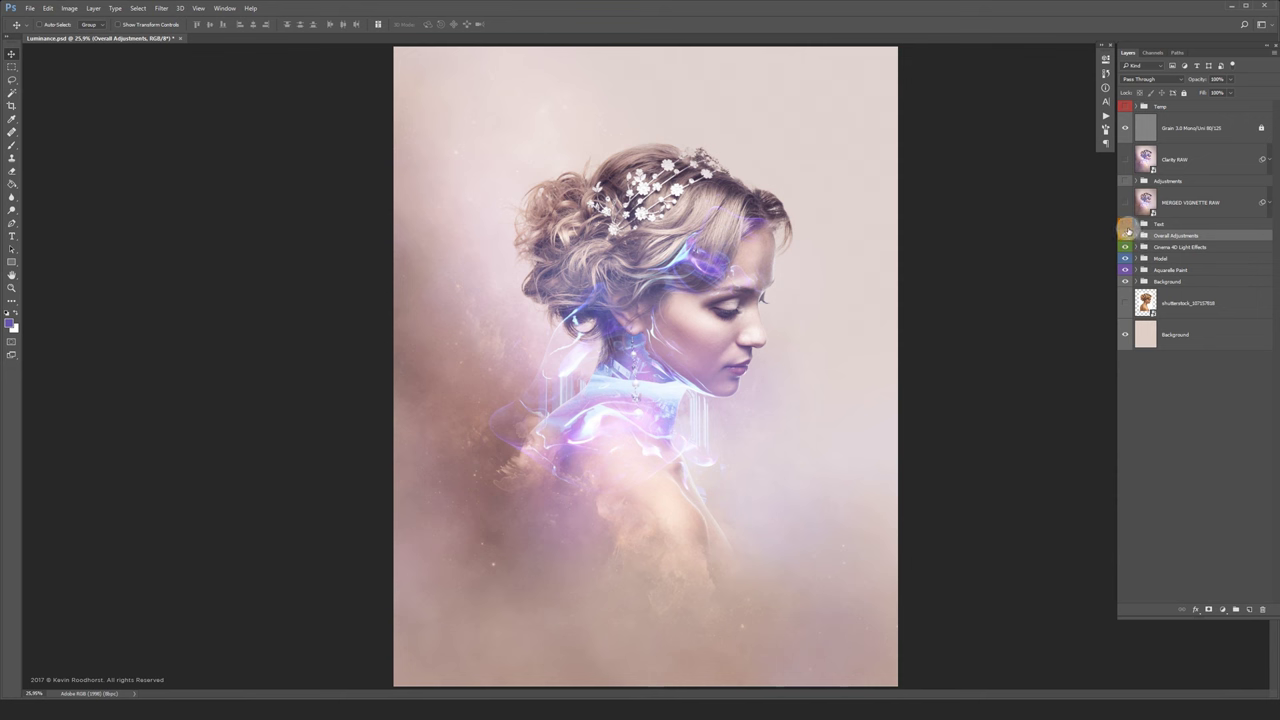
Show the 휘도 text and the MERGED VIGNETTE RAW layer, reveal its filters, and select it.
left_click(1125, 224)
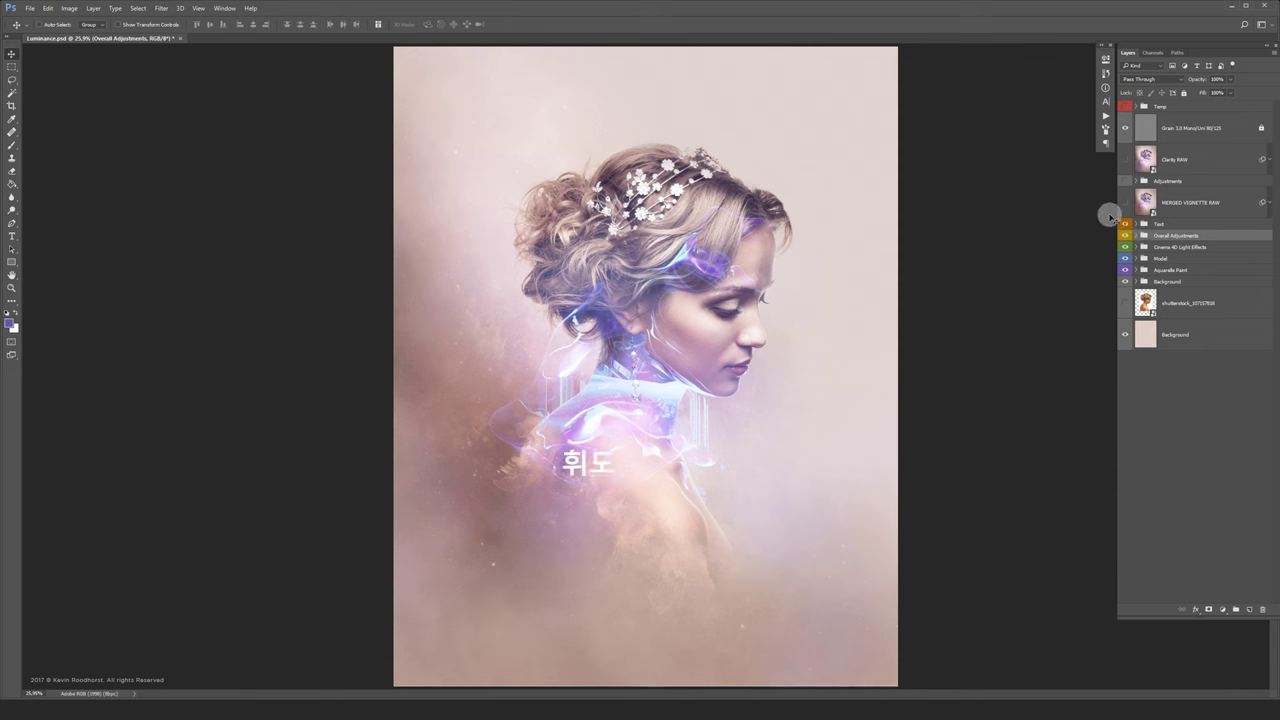
left_click(1125, 202)
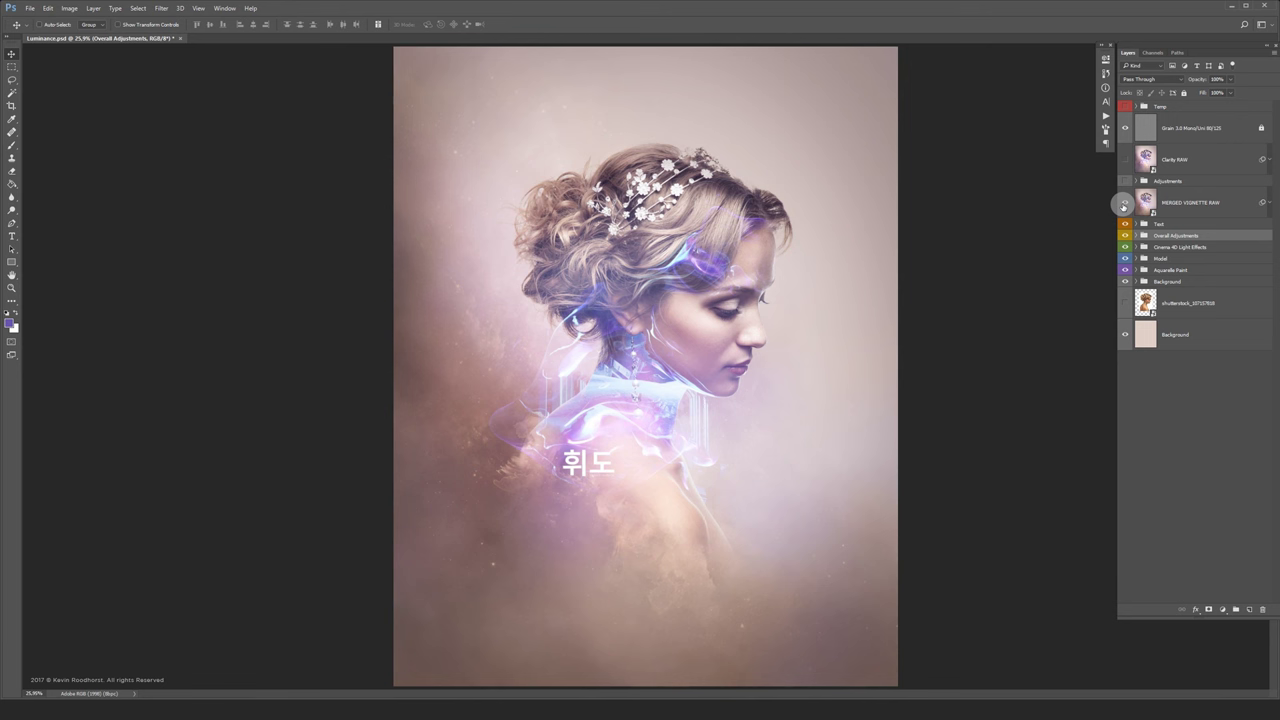
left_click(1269, 200)
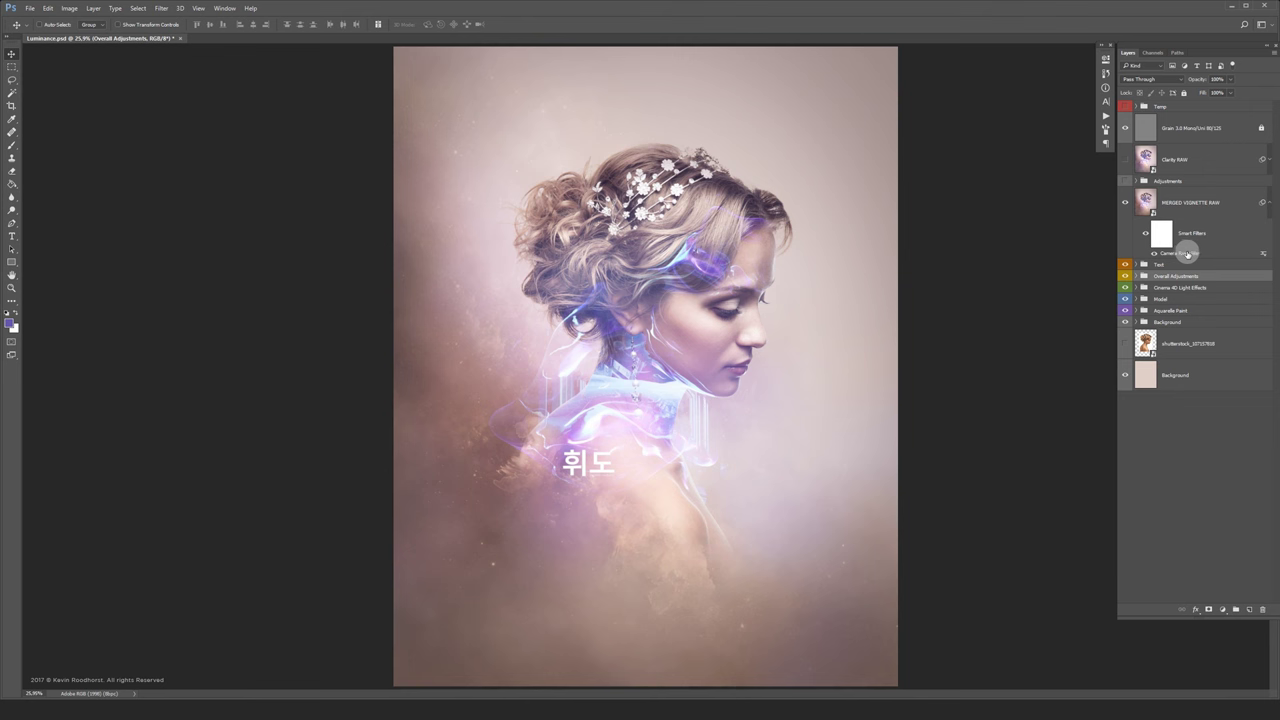
left_click(1191, 254)
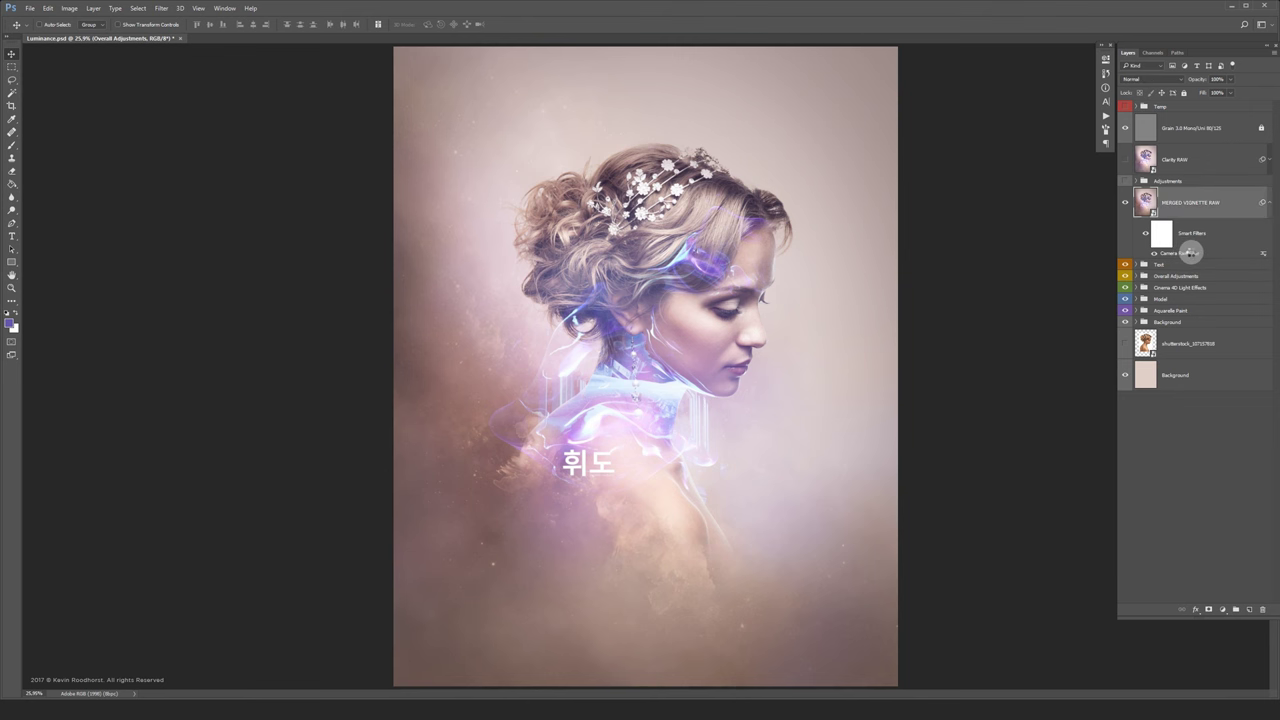
double_click(1191, 253)
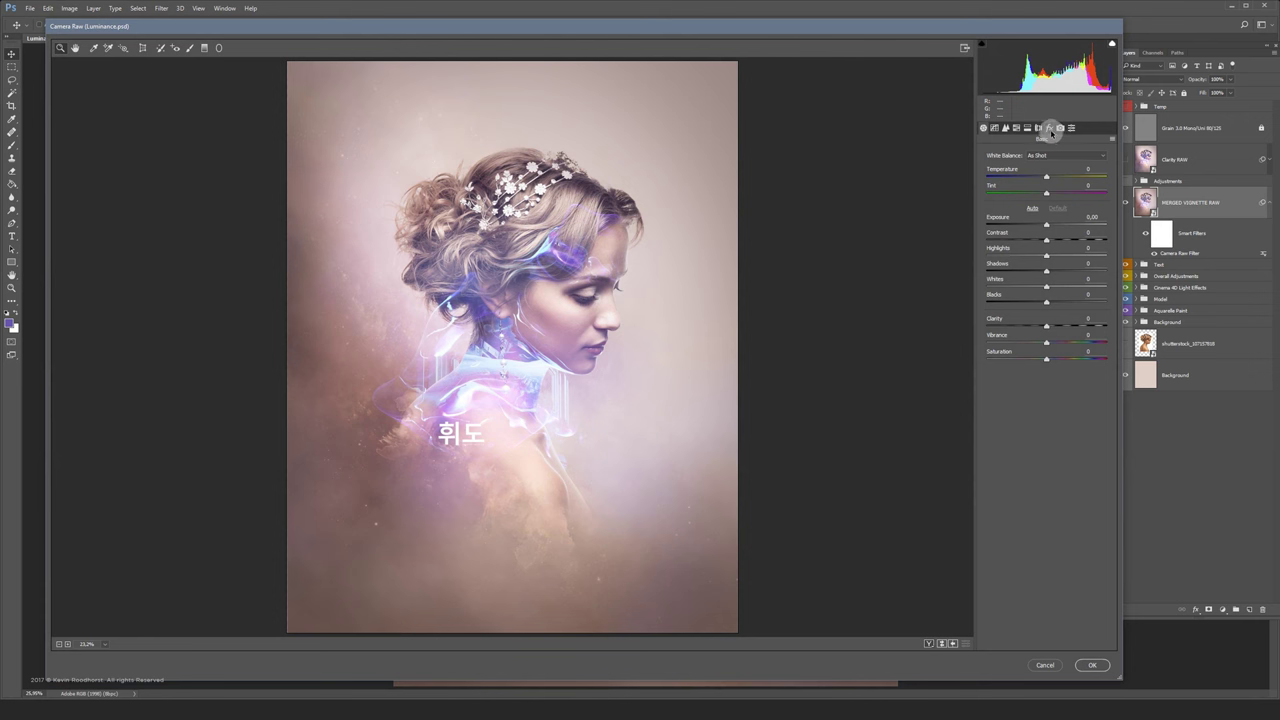
left_click(1050, 129)
left_click_drag(1047, 294, 1034, 291)
left_click_drag(1048, 344, 1106, 345)
left_click_drag(1047, 311, 1023, 293)
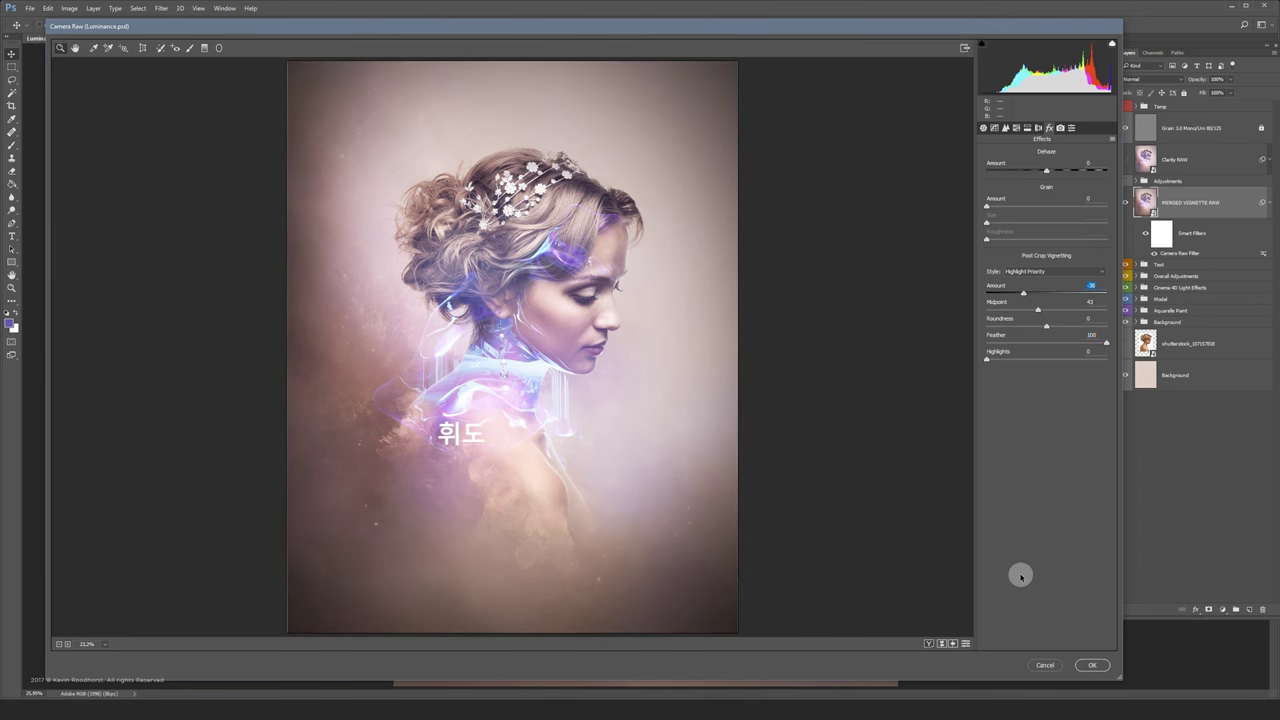
left_click(1045, 665)
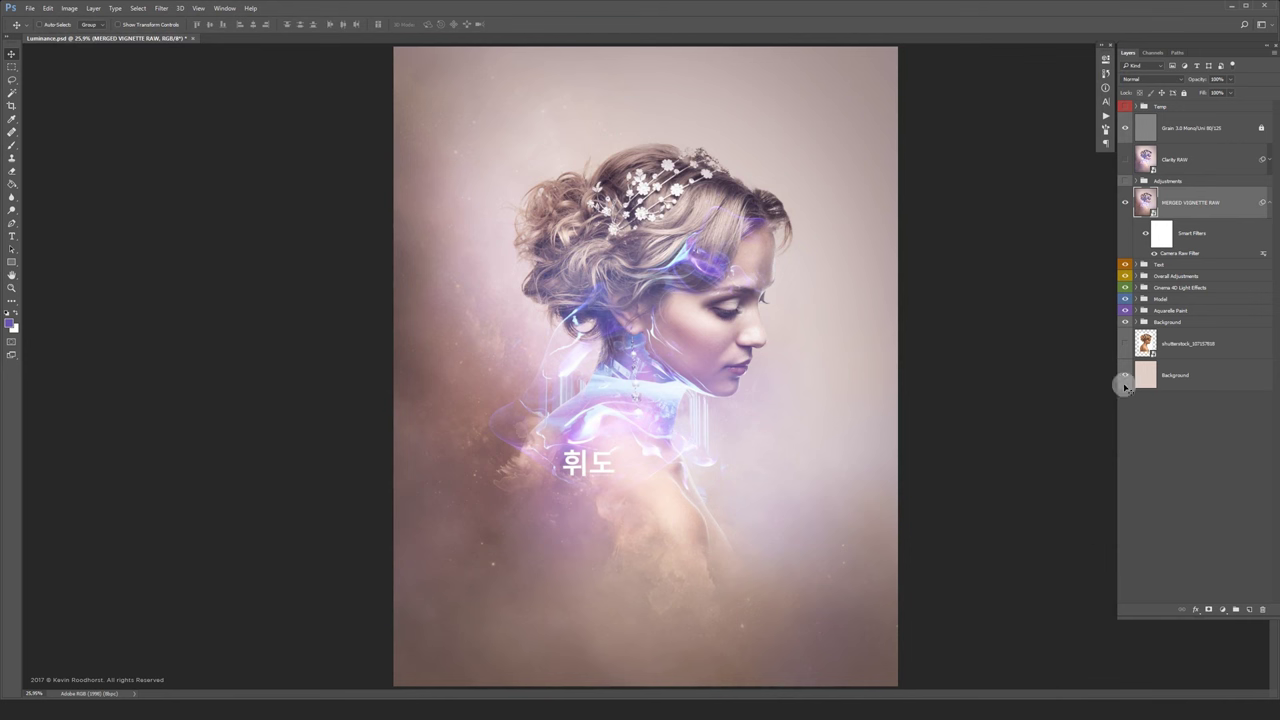
Flip the Adjustments group off and on repeatedly, leave it visible, then expand its layer list.
left_click(1124, 181)
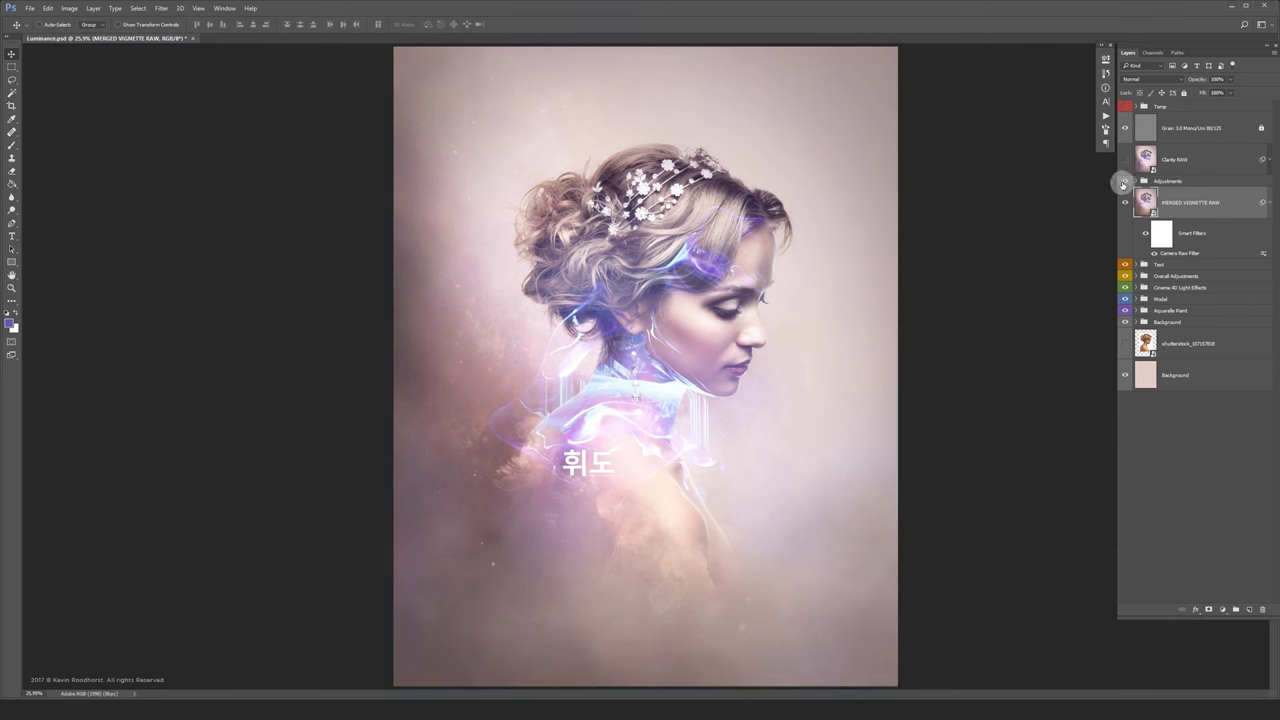
left_click(1124, 183)
left_click(1124, 183)
left_click(1124, 183)
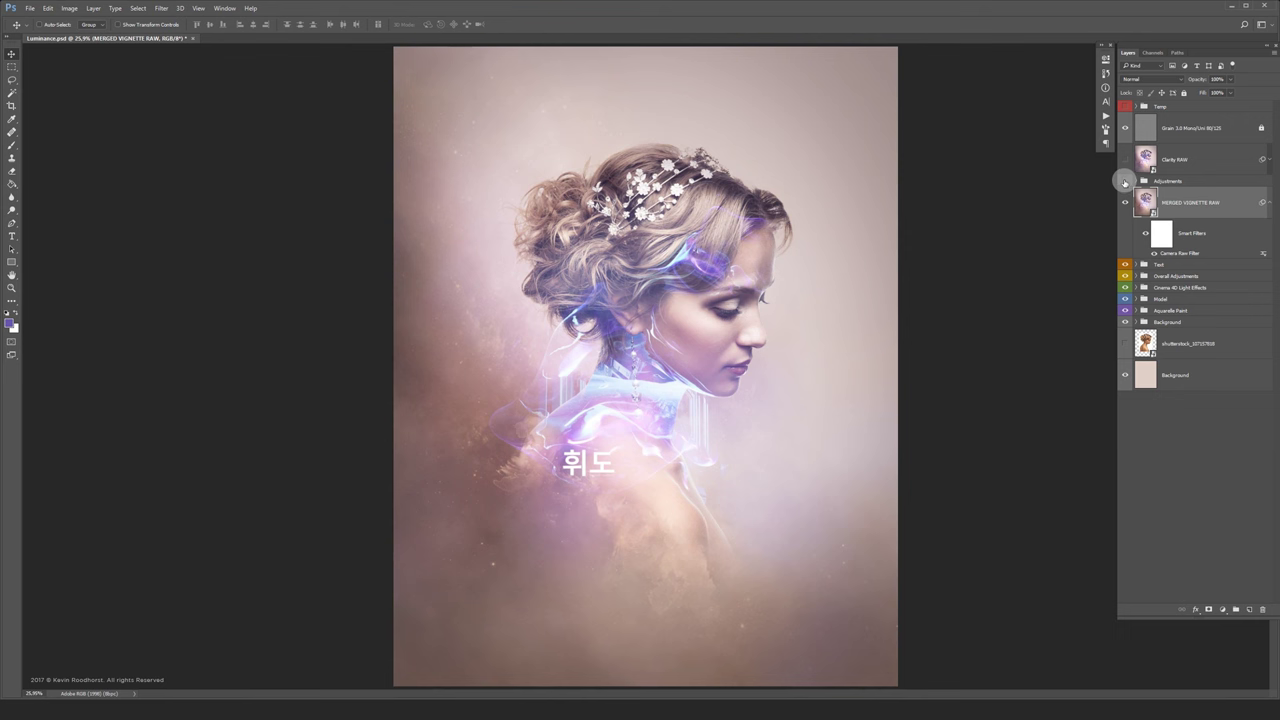
left_click(1124, 183)
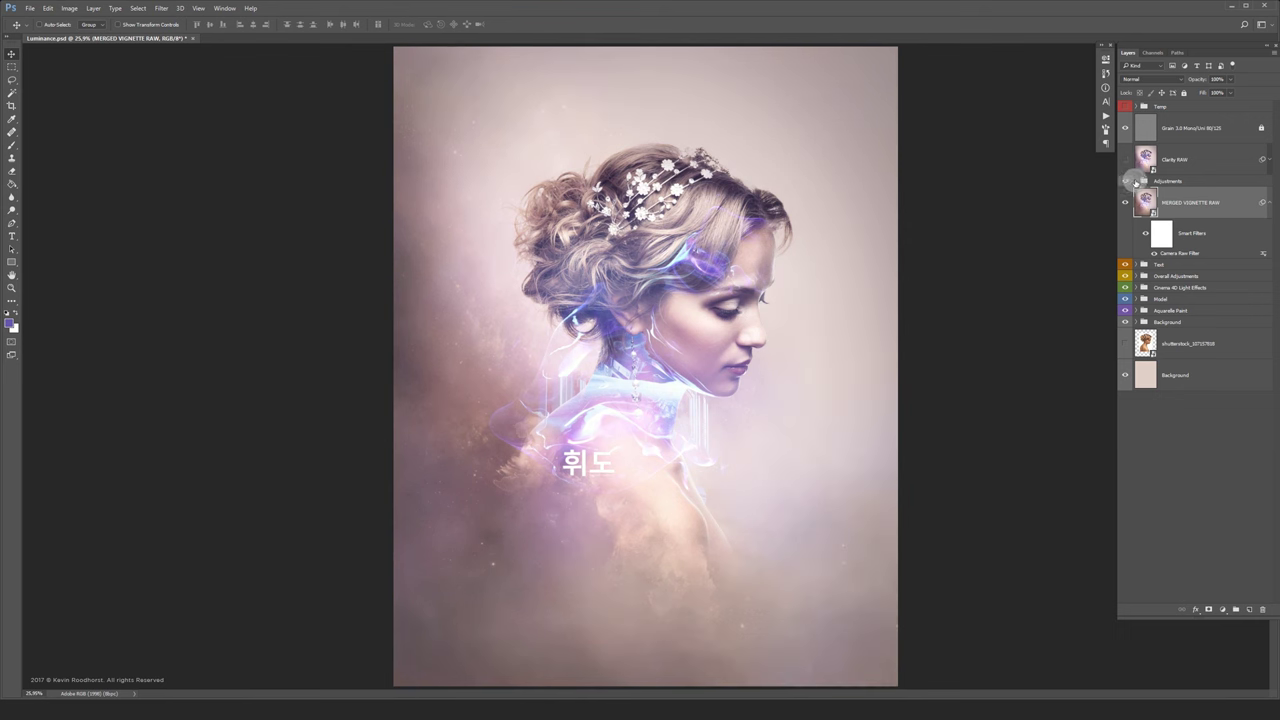
left_click(1138, 181)
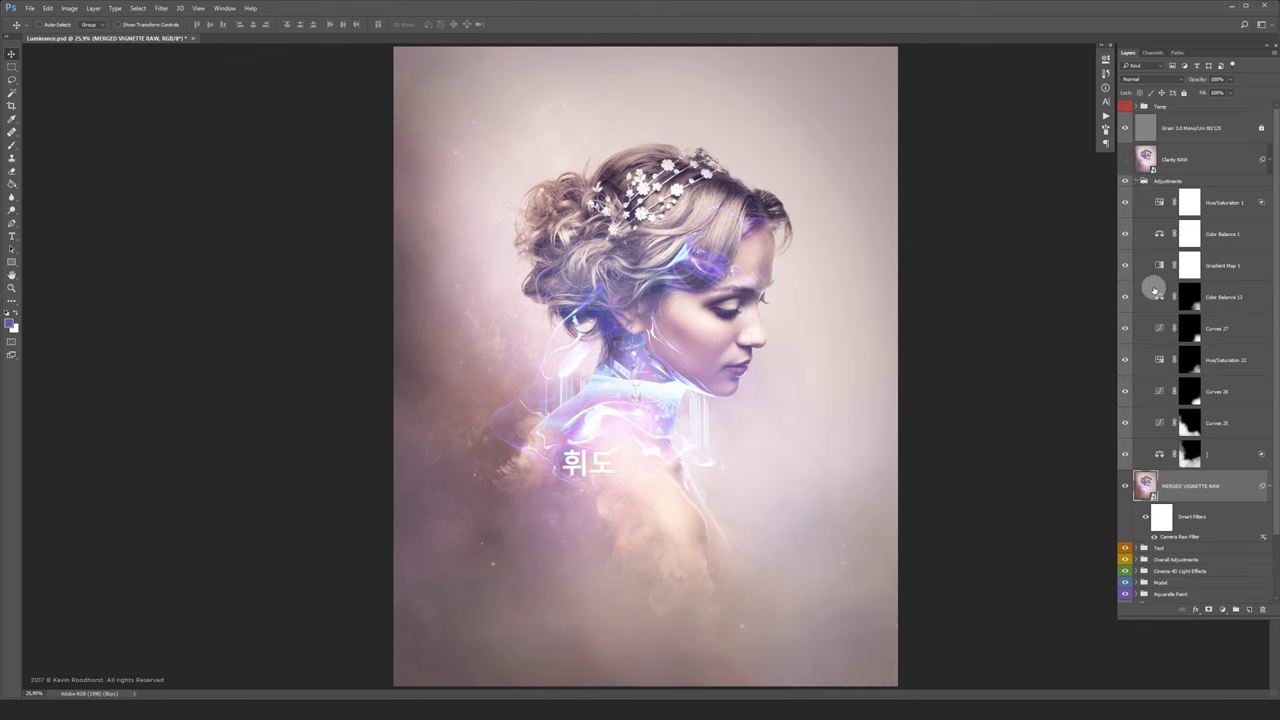
Compare Hue/Saturation 1 and the lower adjustments down to Color Balance 13 on and off, then collapse the group.
left_click(1124, 204)
left_click(1124, 203)
left_click_drag(1124, 456, 1126, 306)
left_click_drag(1126, 455, 1125, 295)
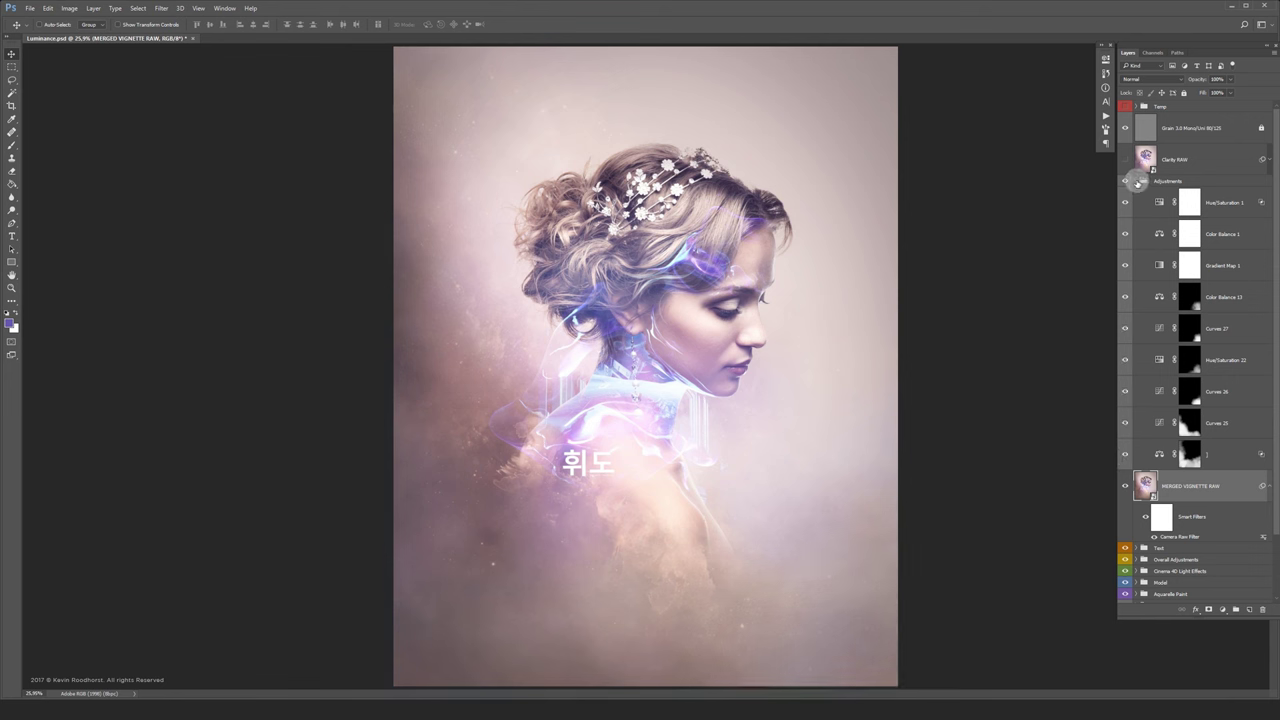
left_click(1139, 182)
Turn on Clarity RAW, hide the shutterstock photo layer, and select the top grain layer.
left_click(1124, 162)
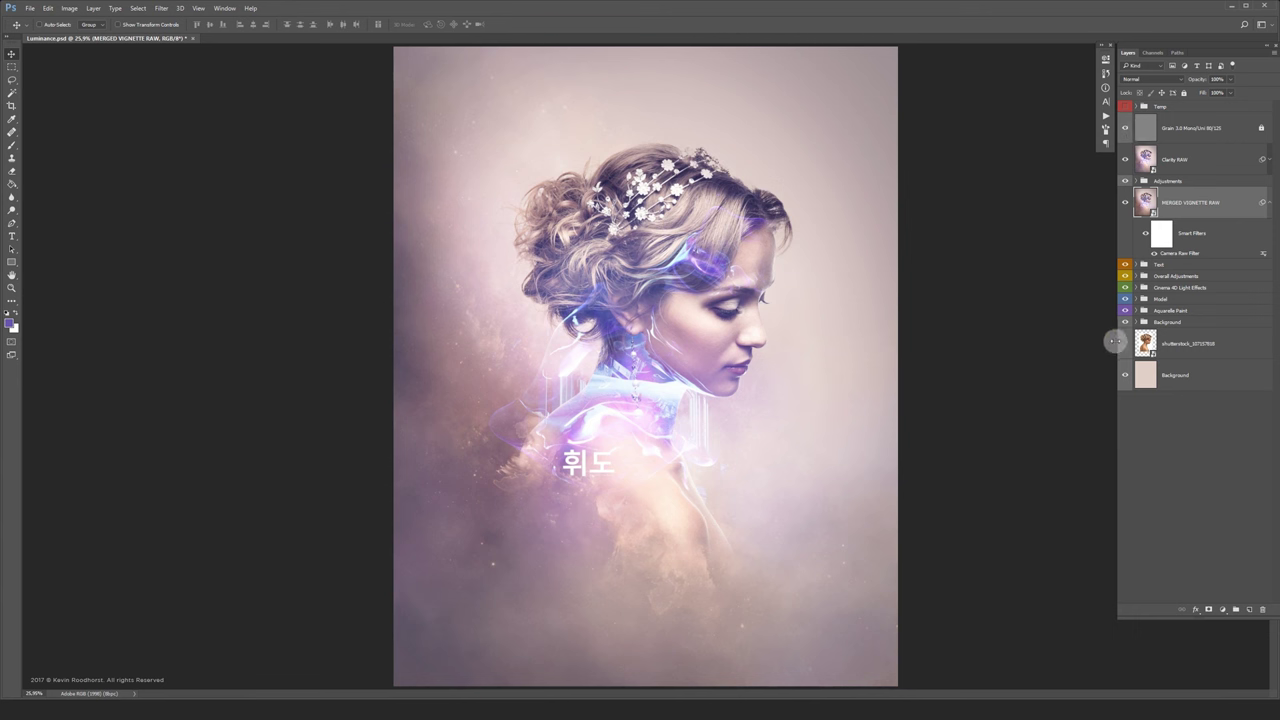
left_click(1124, 343)
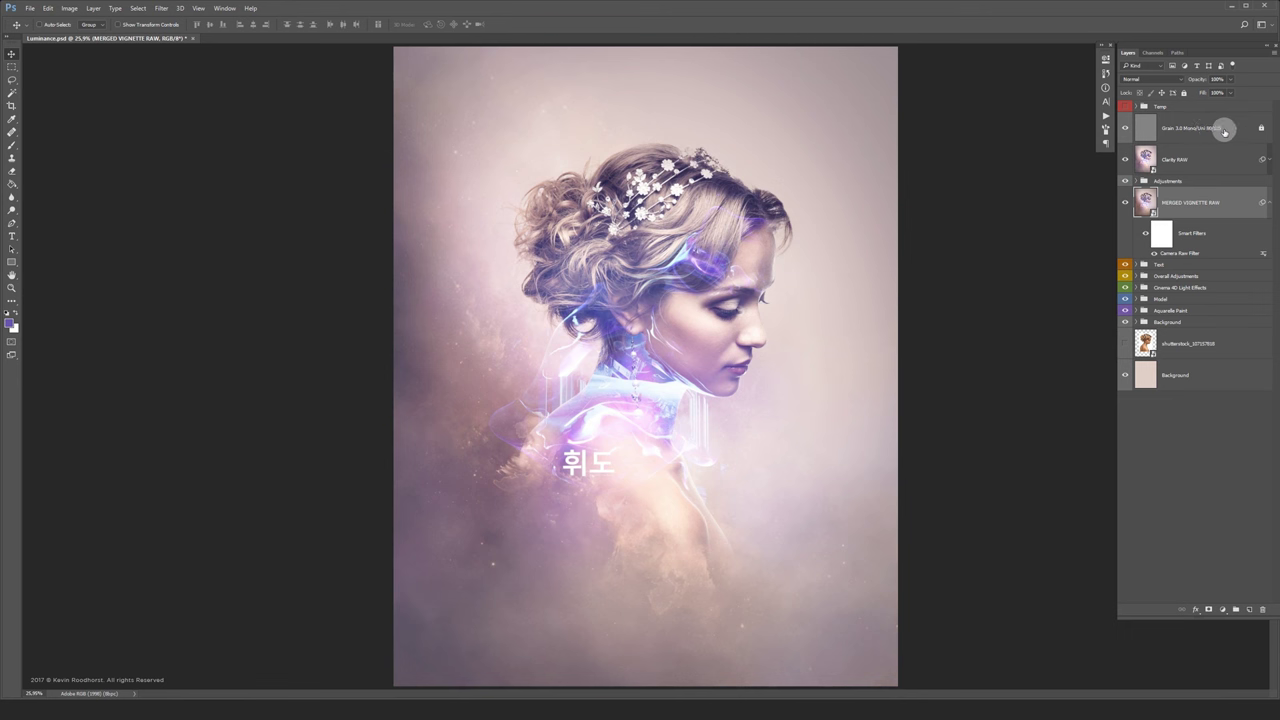
left_click(1240, 138)
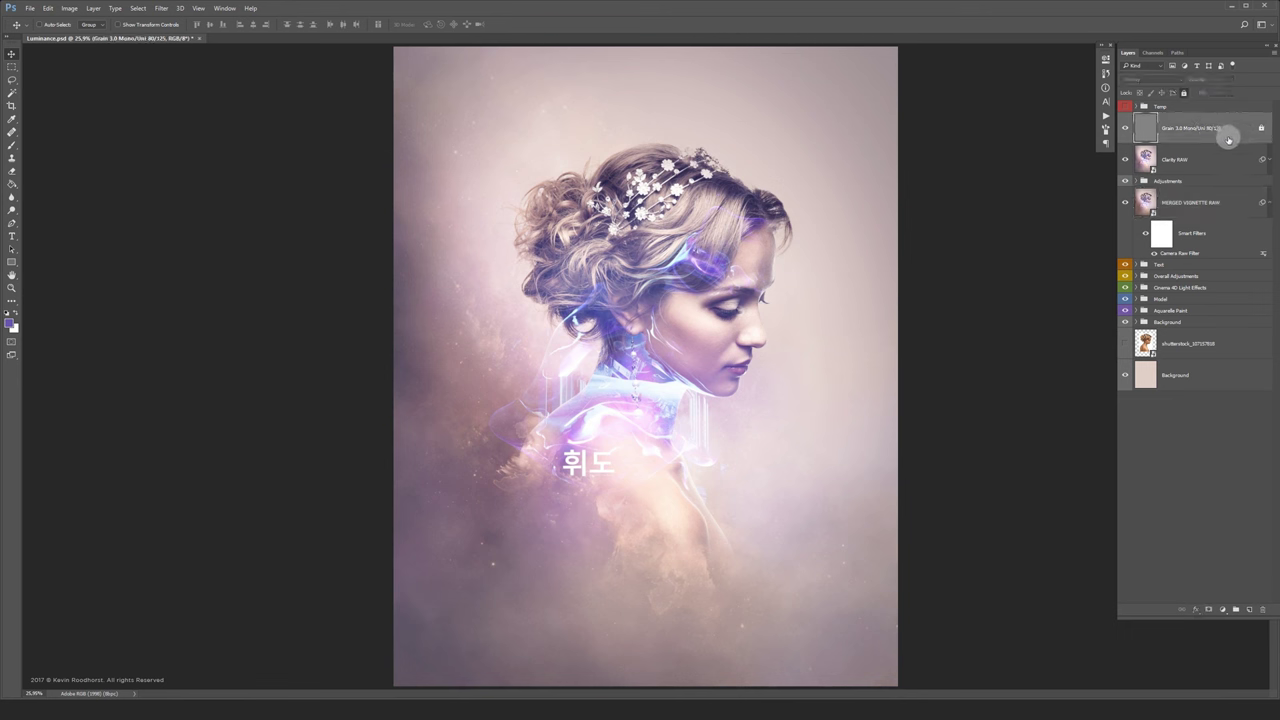
Select the Adjustments group through the Background group and bundle them into Group 1.
left_click_drag(1226, 140, 1157, 155)
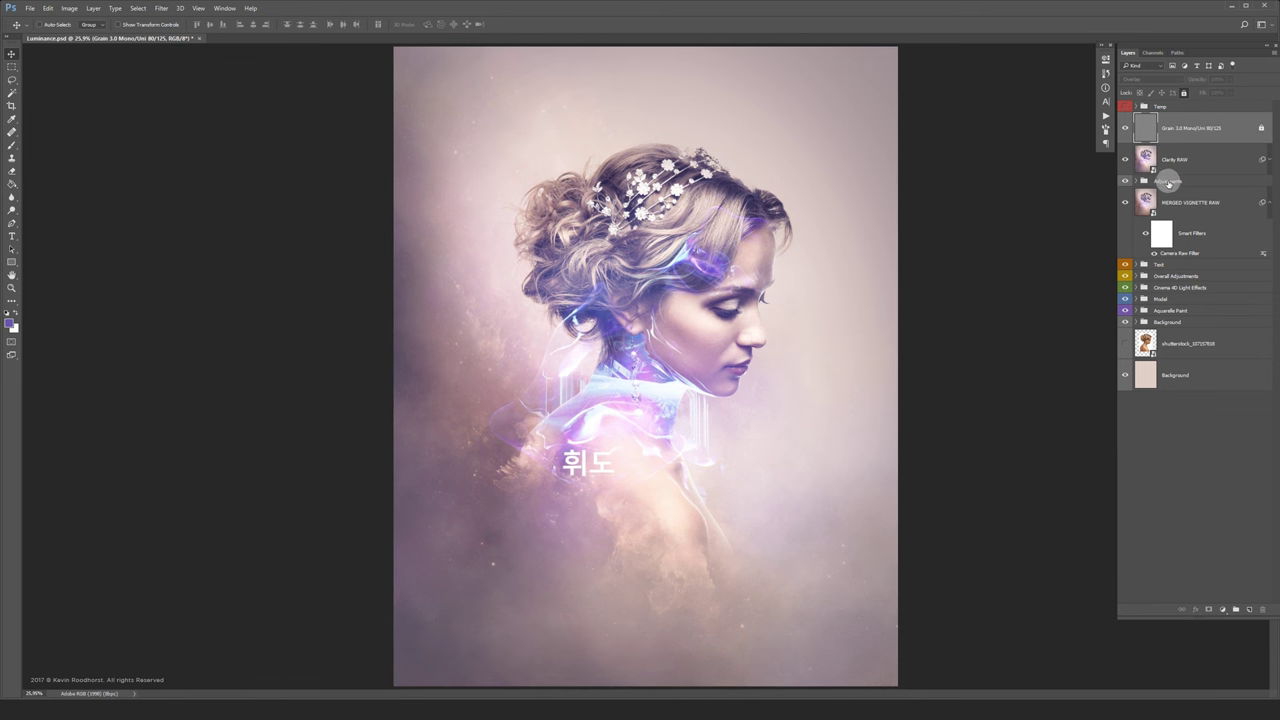
left_click(1168, 182)
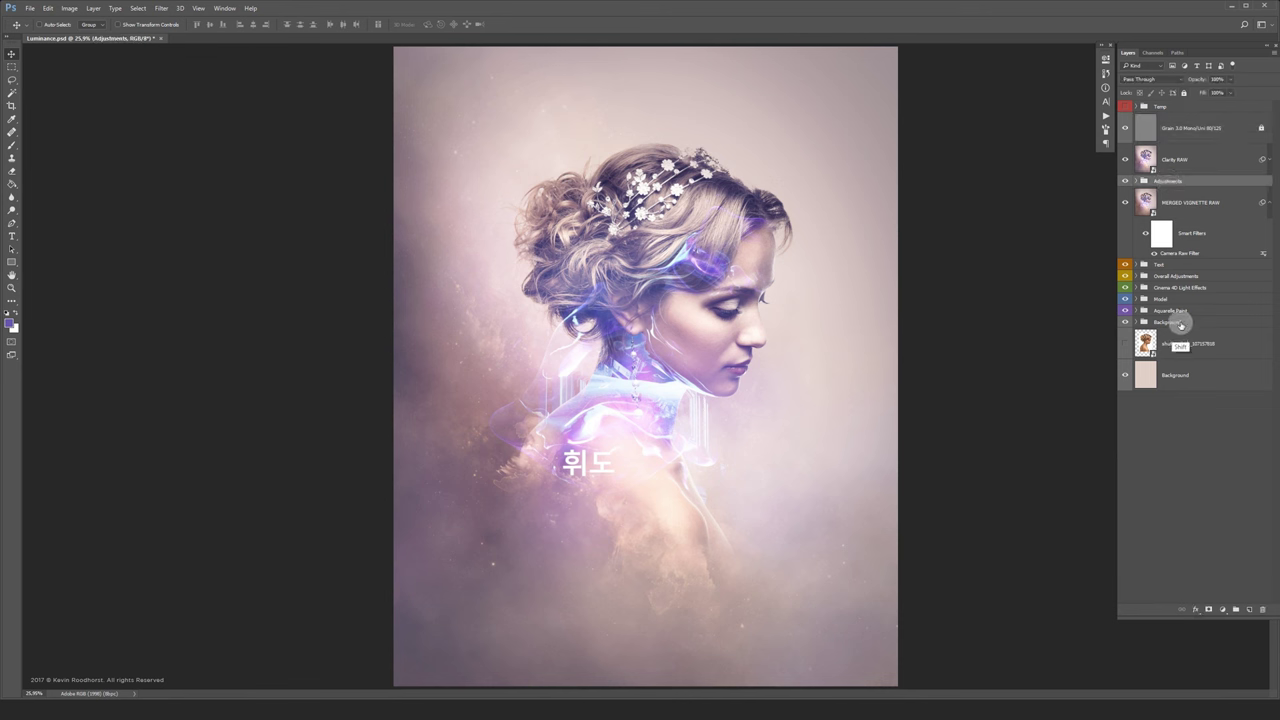
left_click(1180, 323, "shift")
key("ctrl+g")
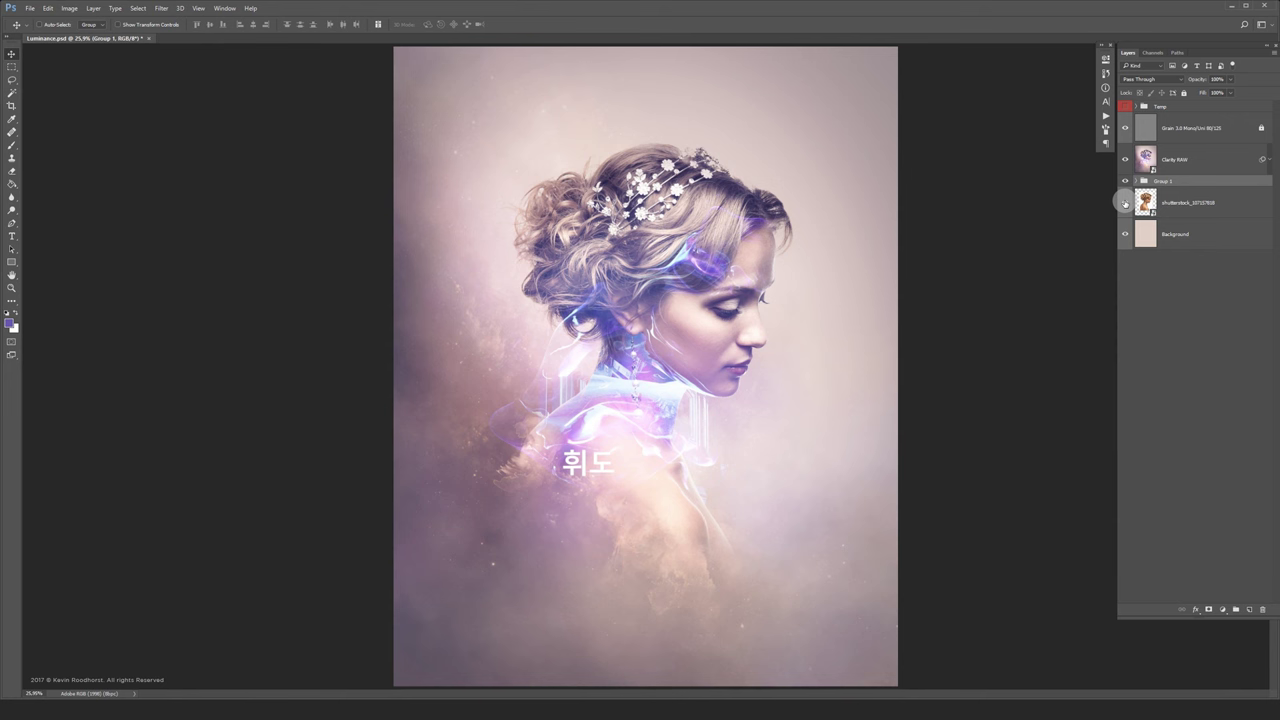
left_click(1126, 181)
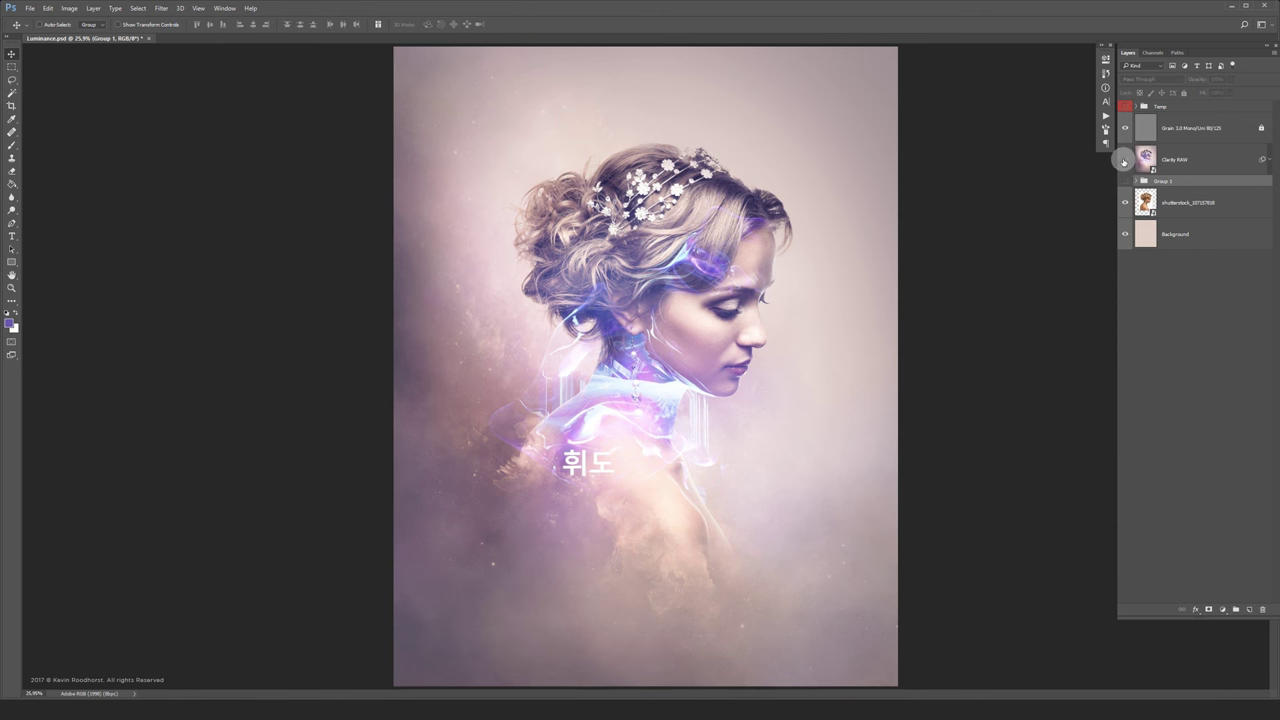
left_click(1124, 161)
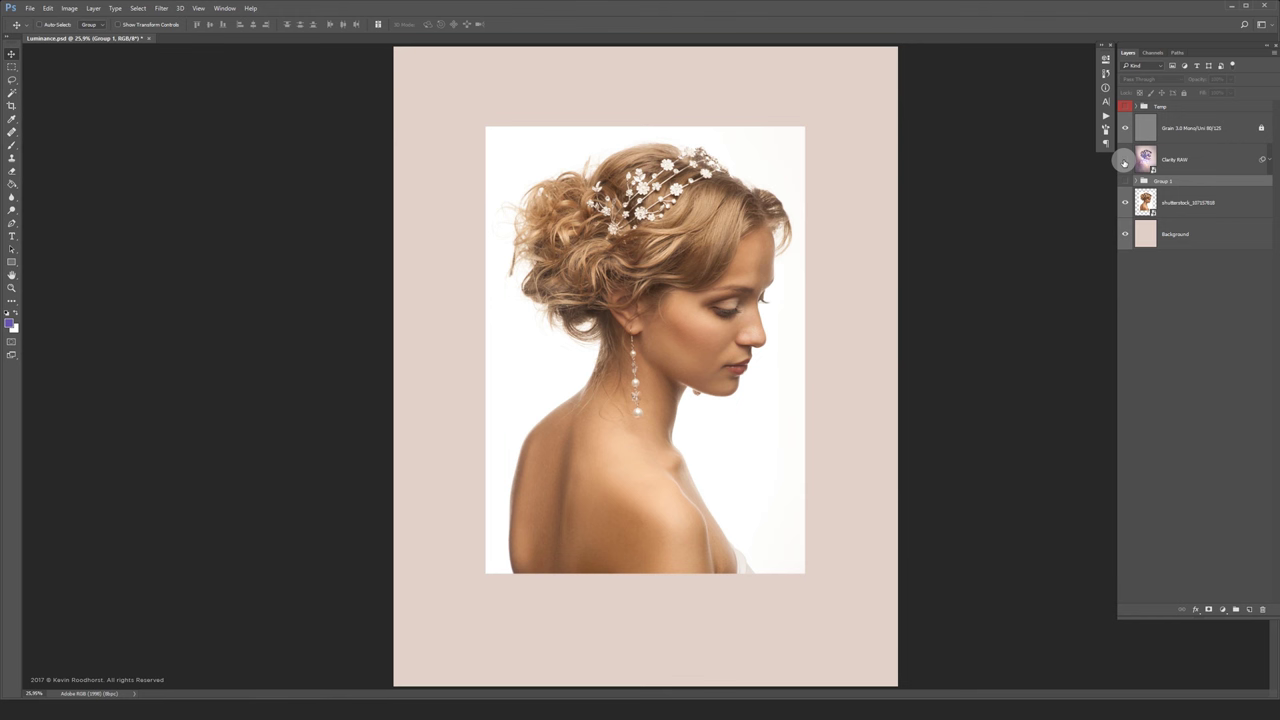
left_click(1124, 161)
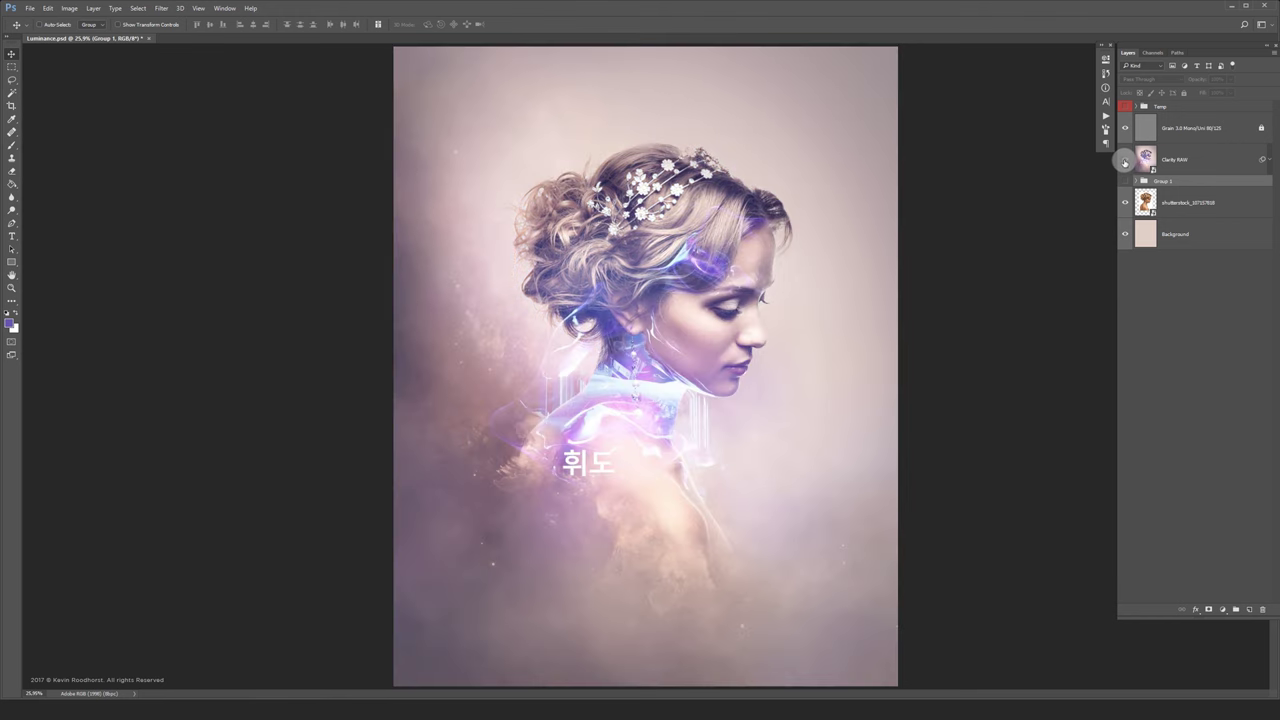
left_click(1124, 161)
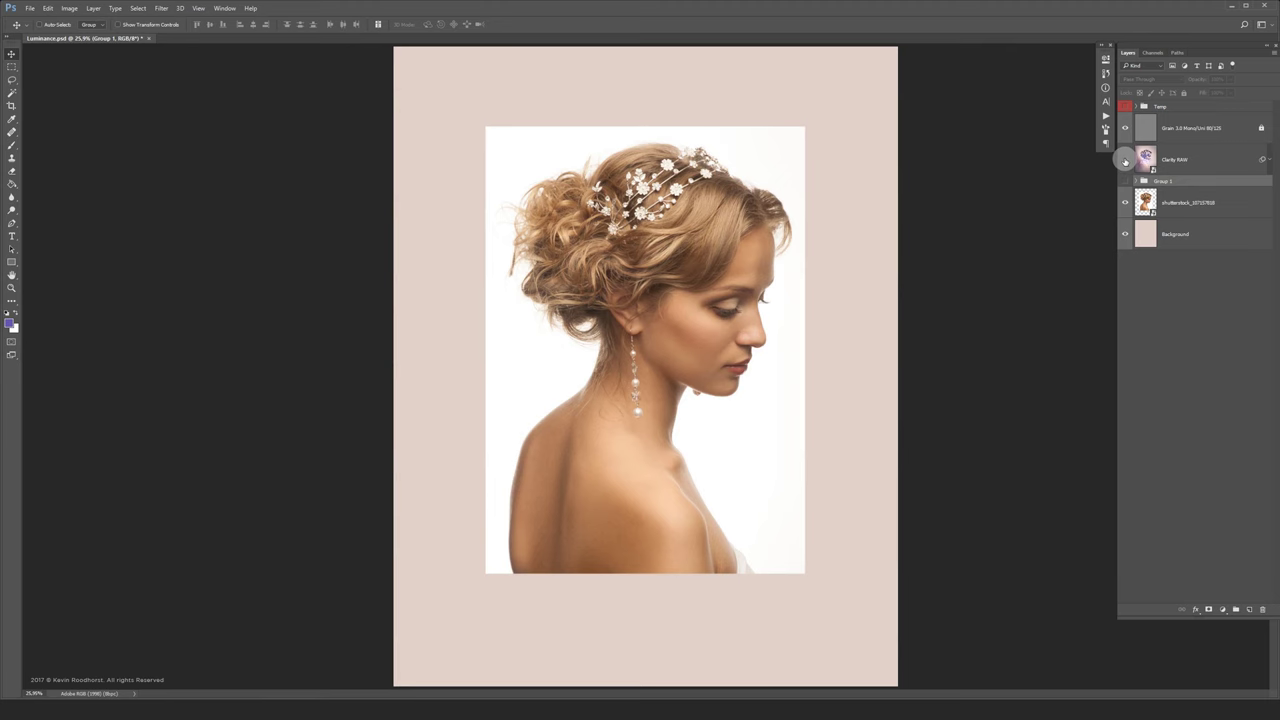
left_click(1124, 161)
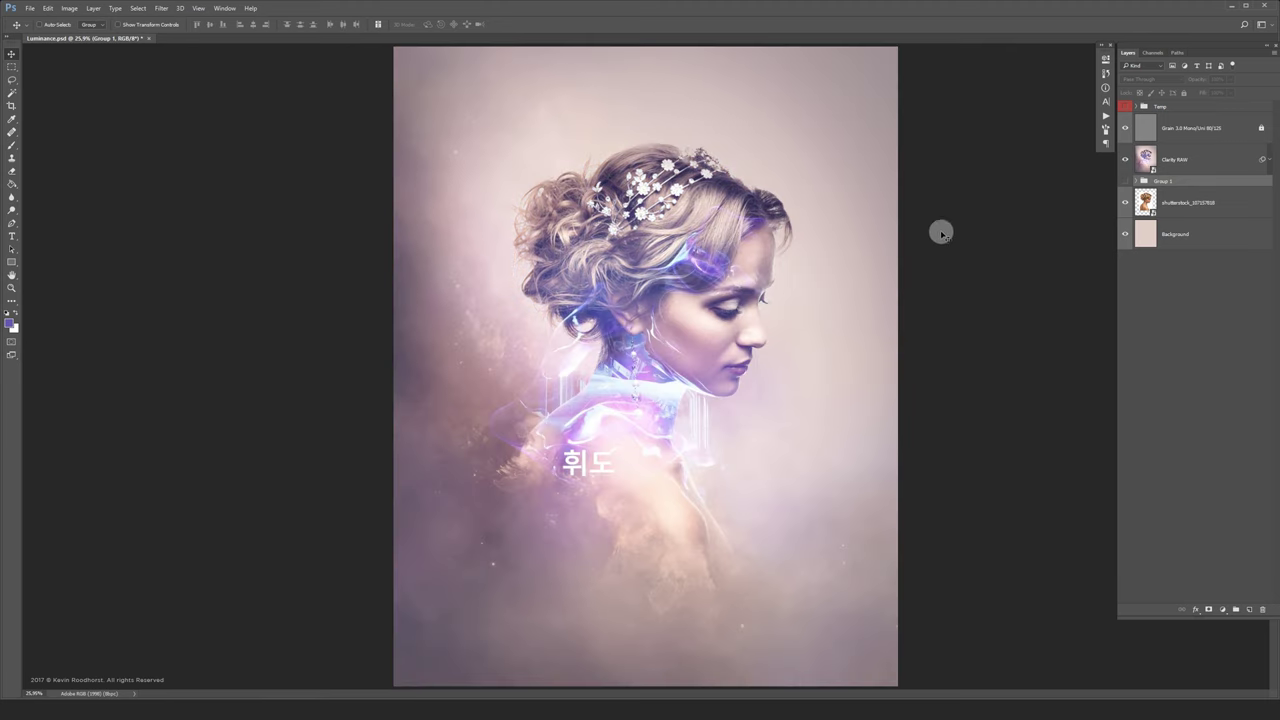
left_click_drag(697, 368, 723, 418)
left_click_drag(613, 497, 620, 545)
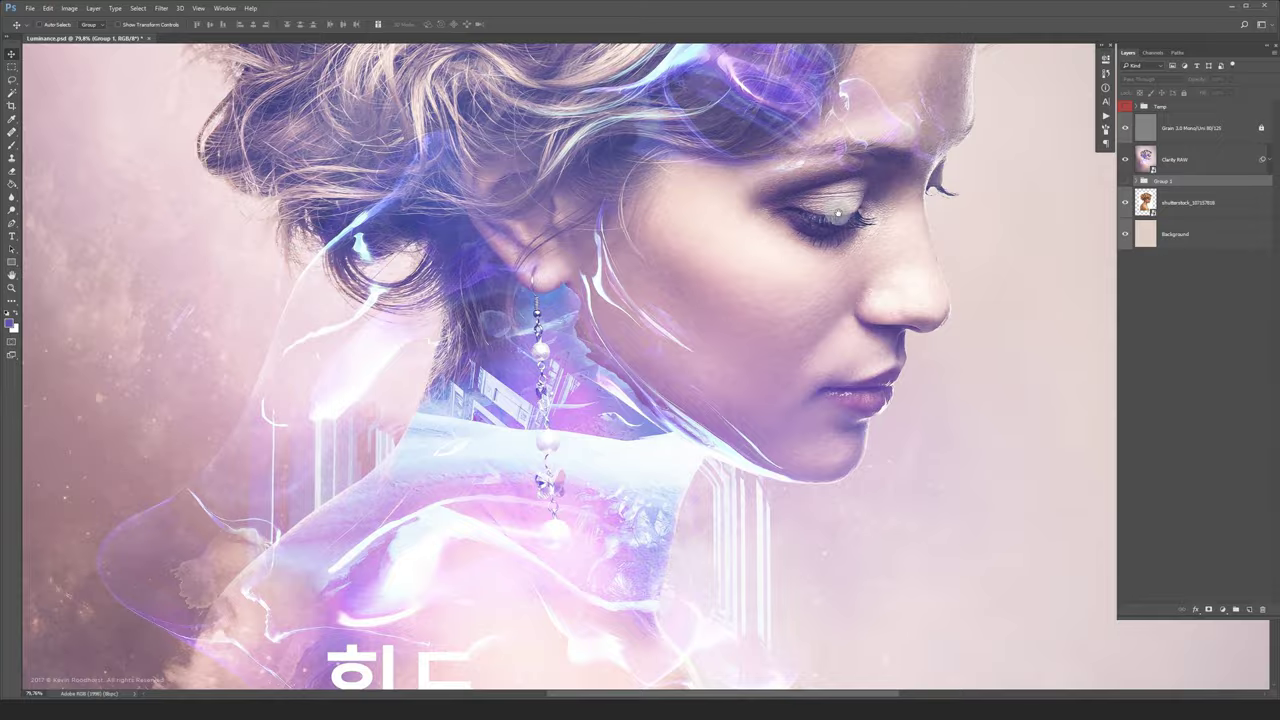
left_click_drag(838, 213, 668, 494)
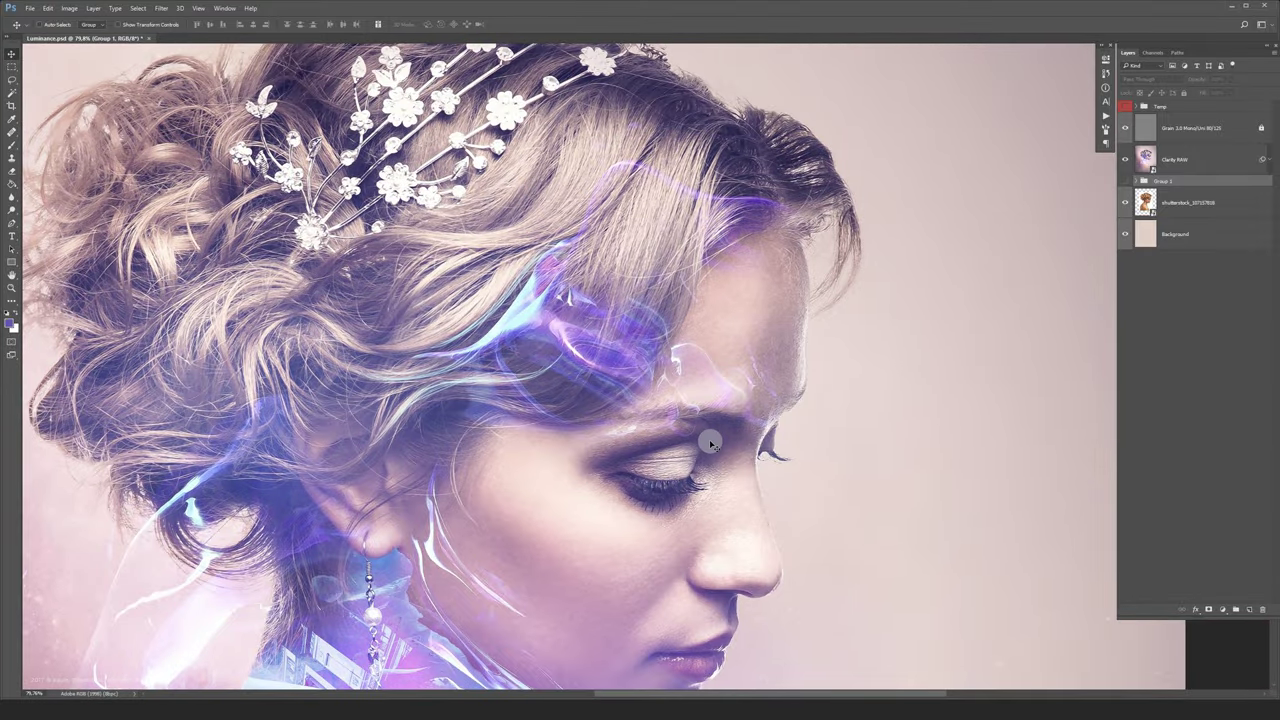
key("ctrl+0")
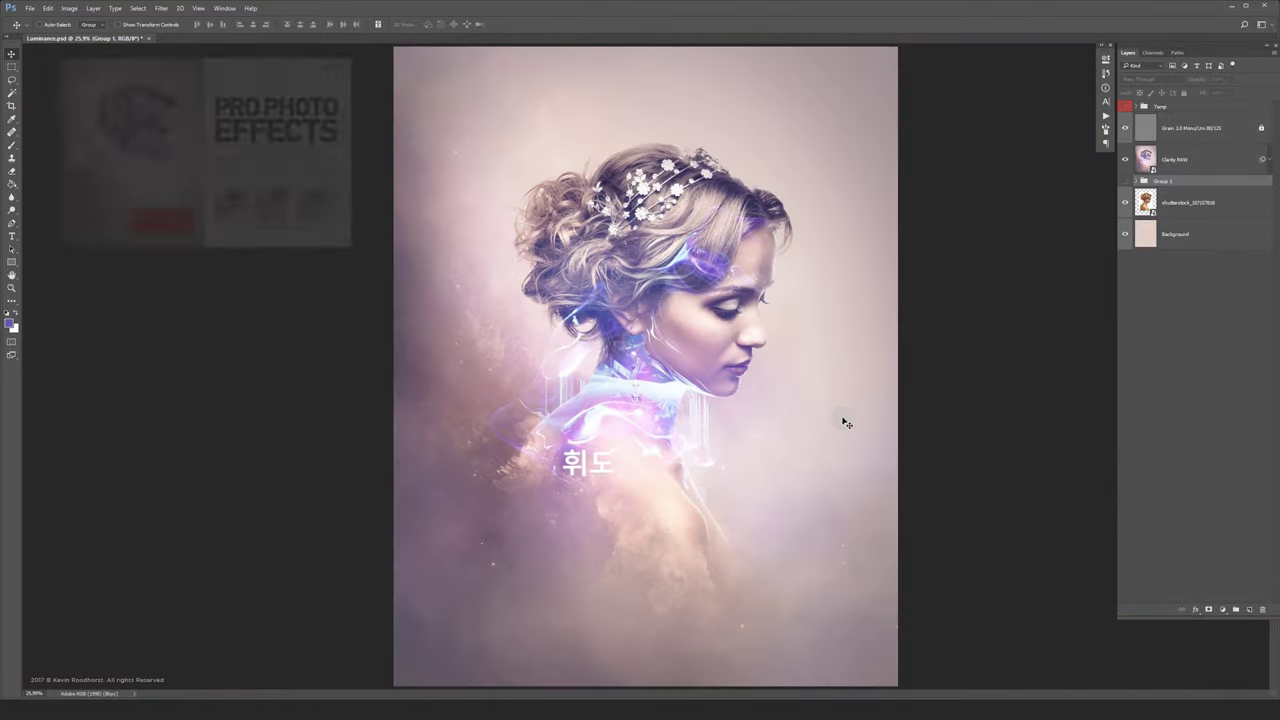